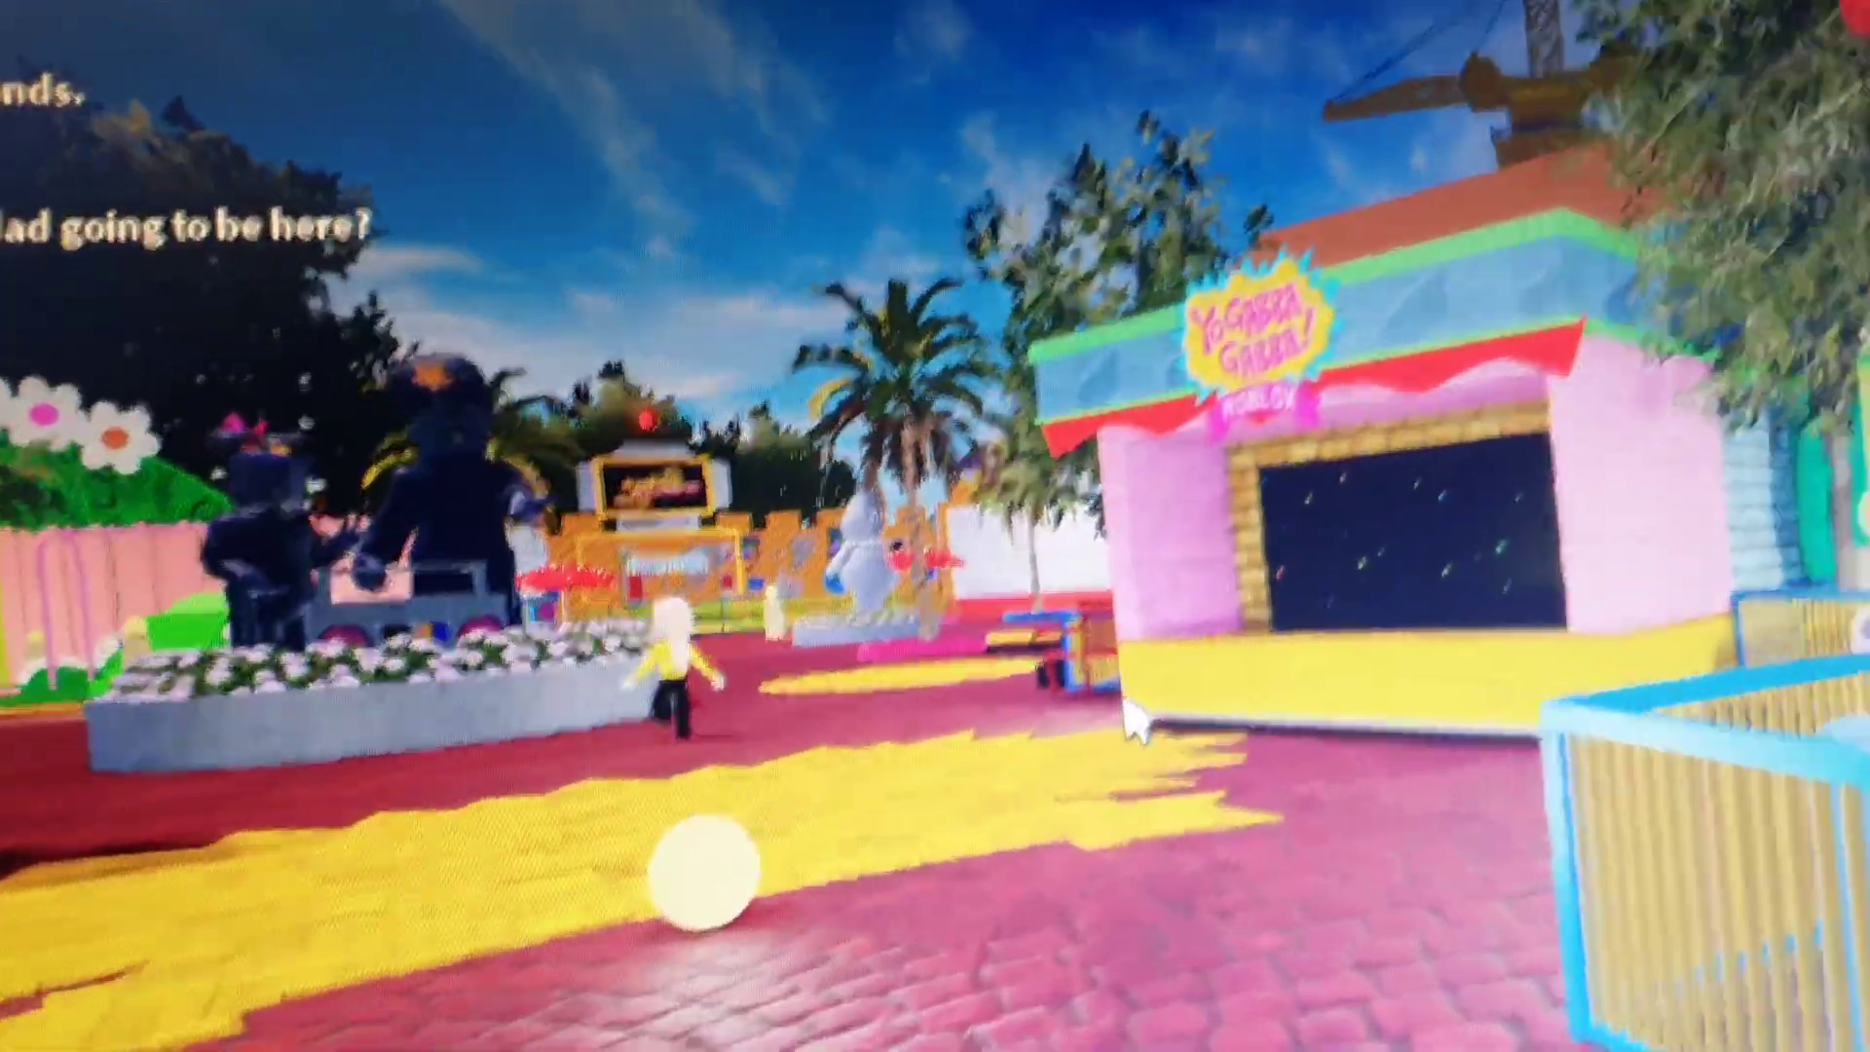
key("w")
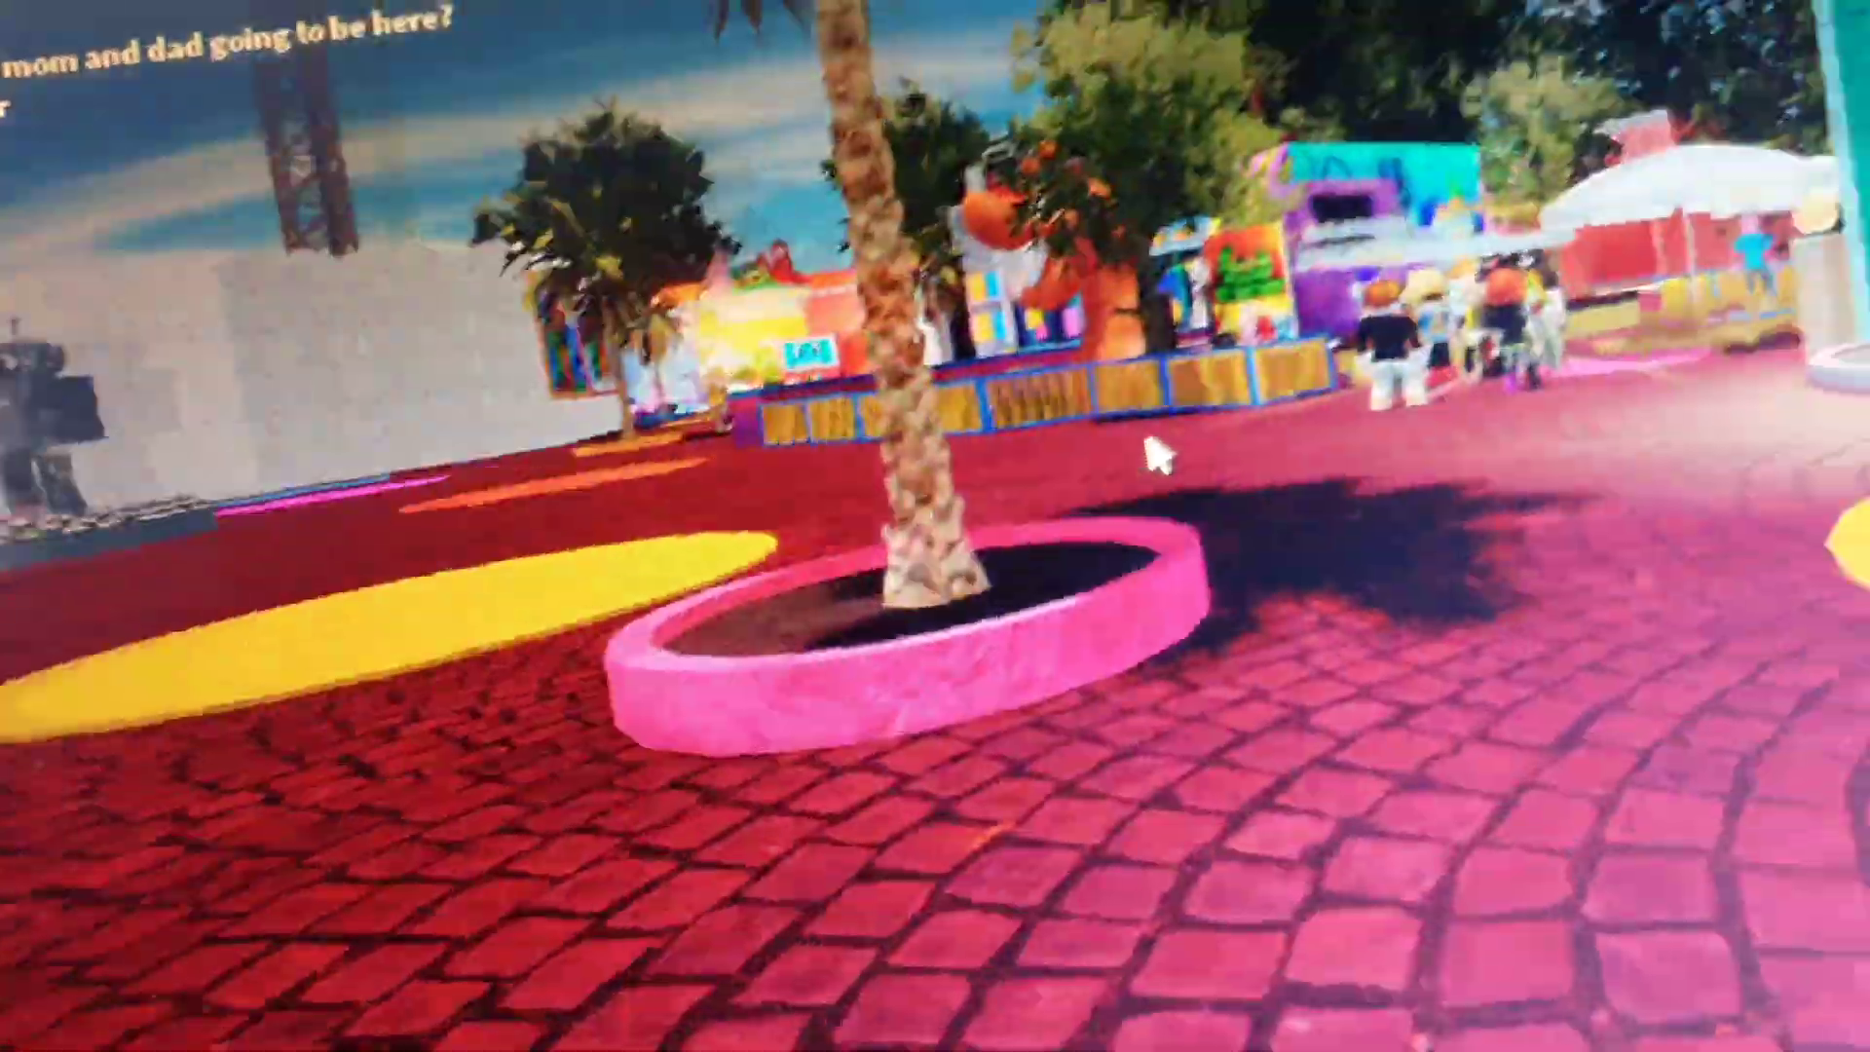
key("w")
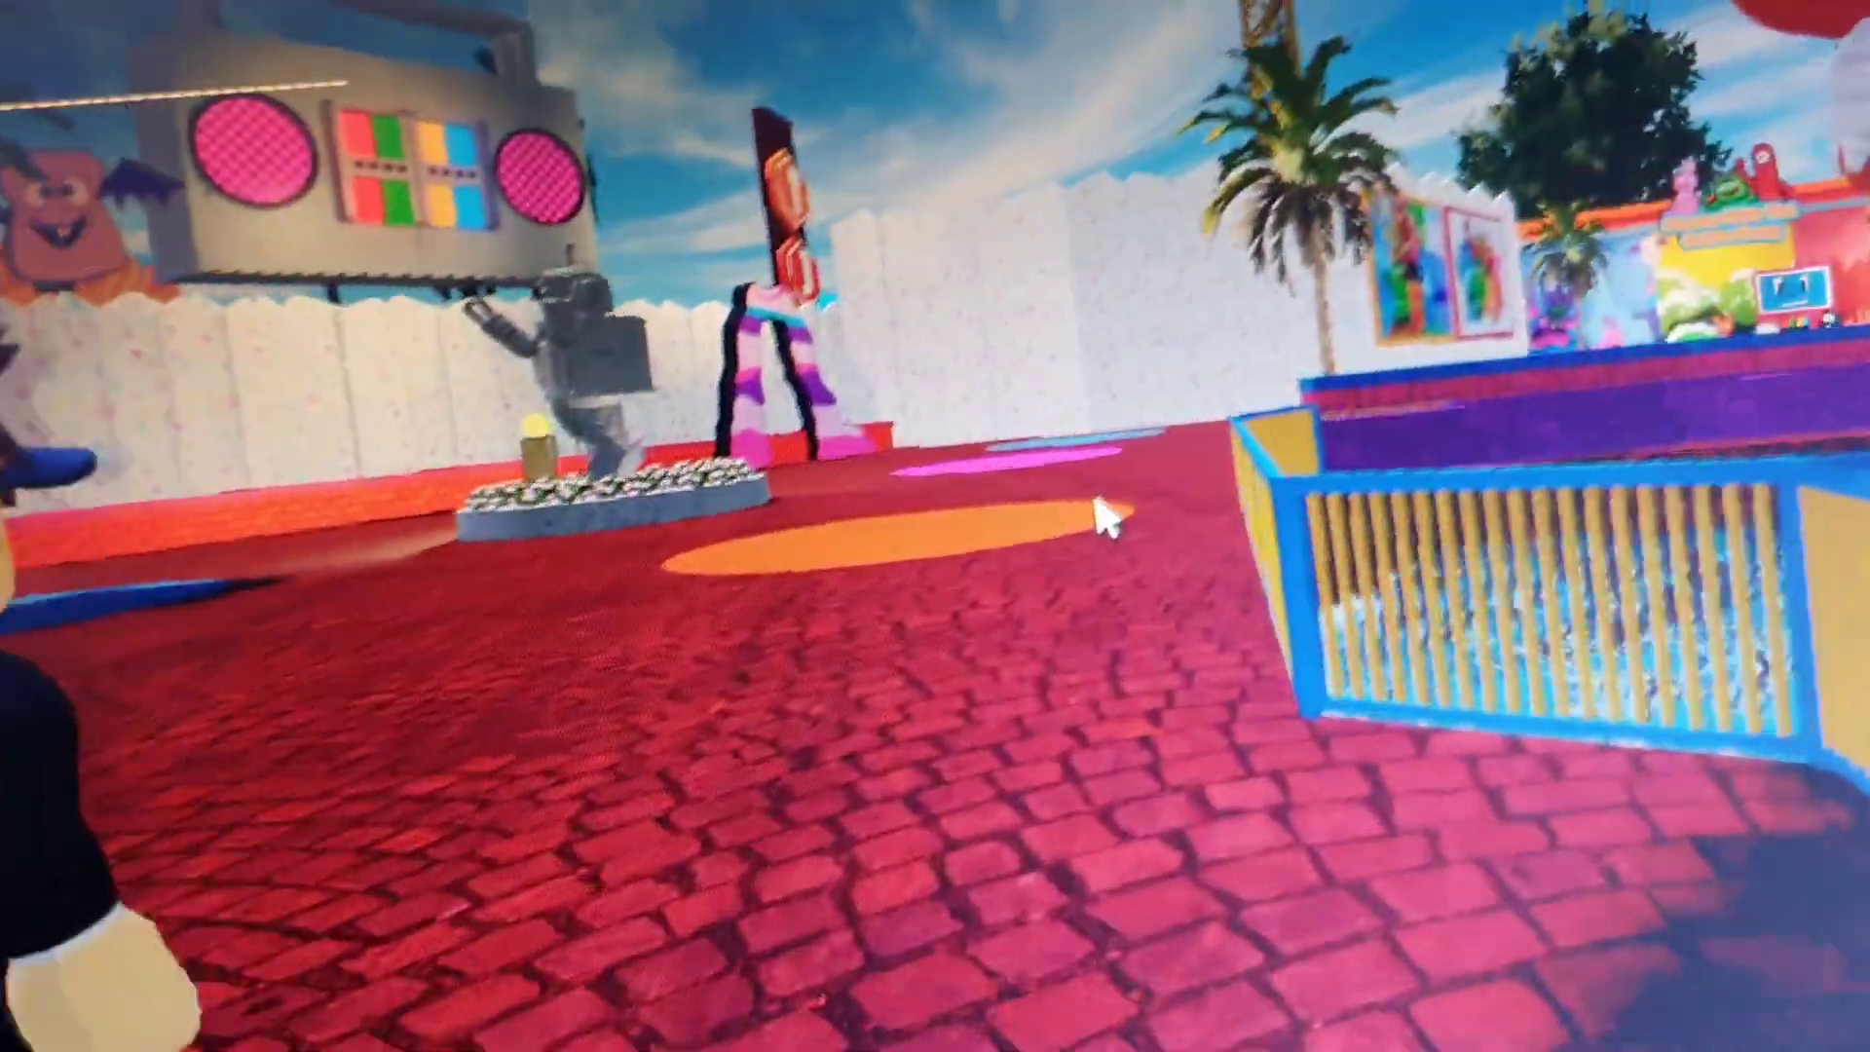
key("w")
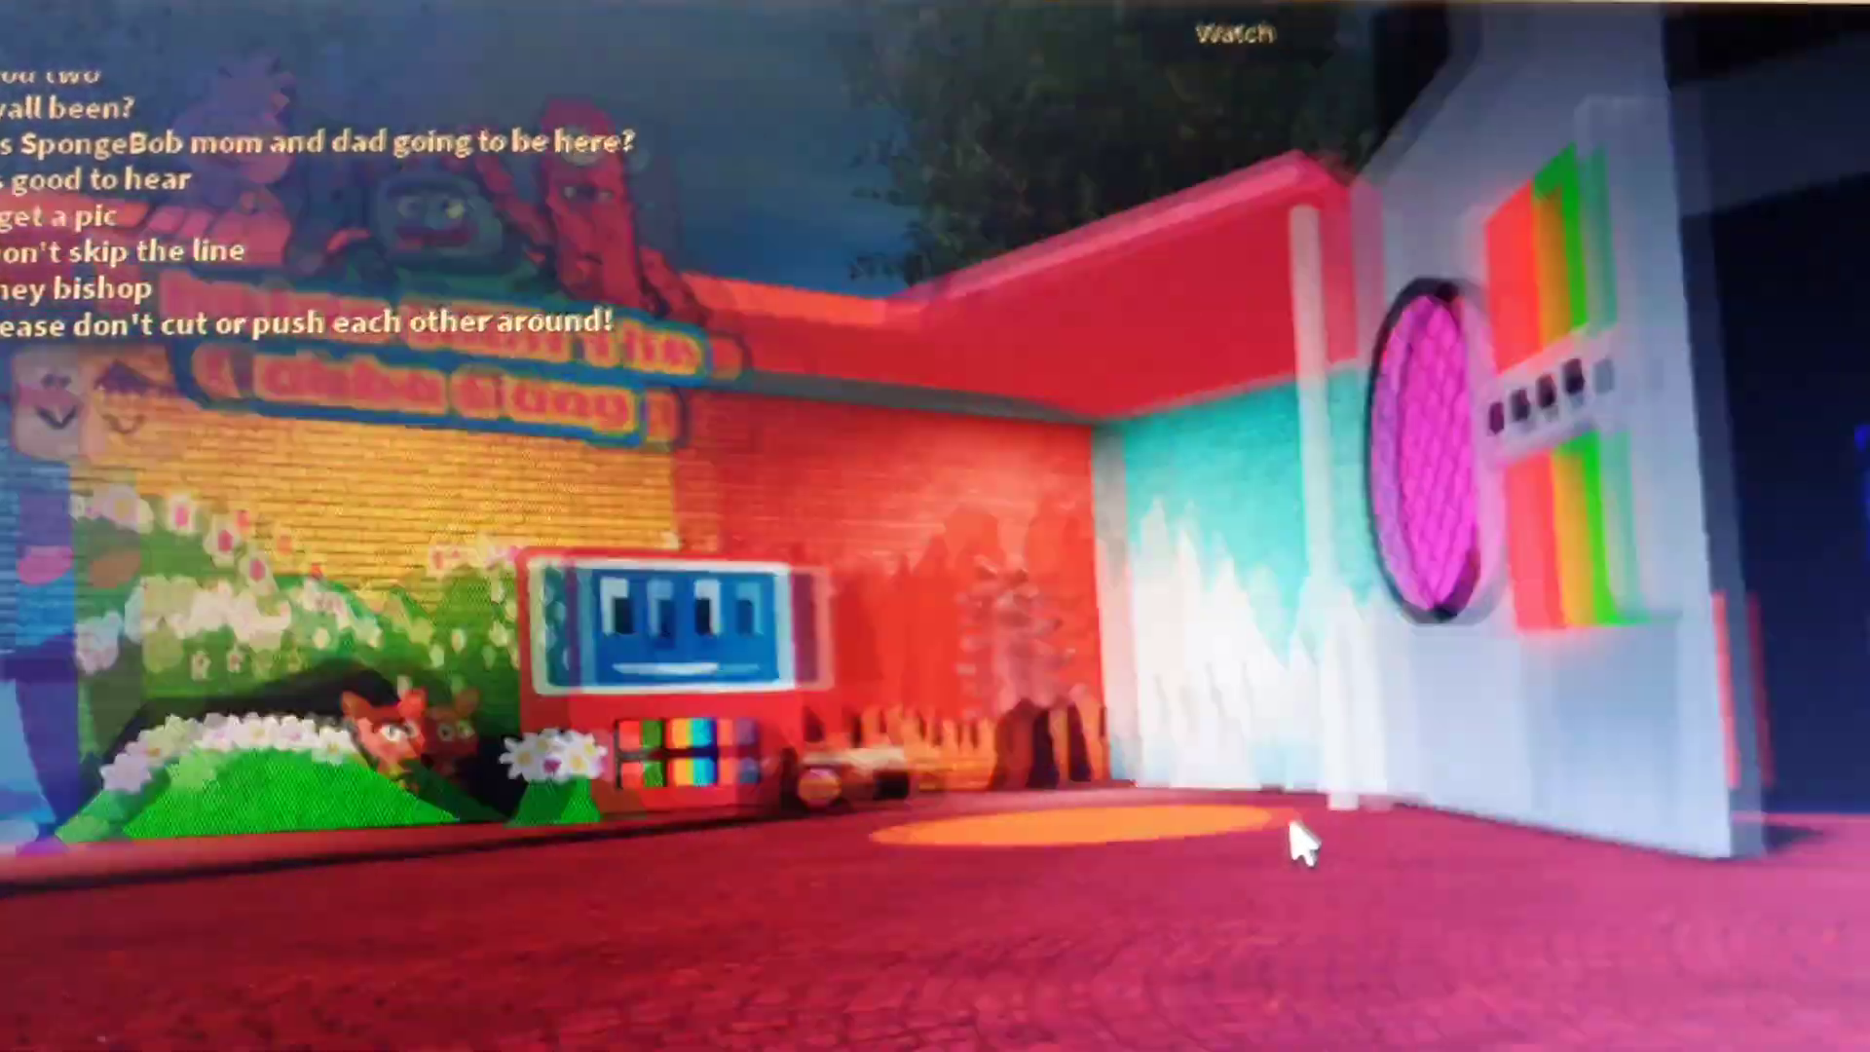
Walk into the Mermaid Adventure room and face the striped panel inside.
key("w")
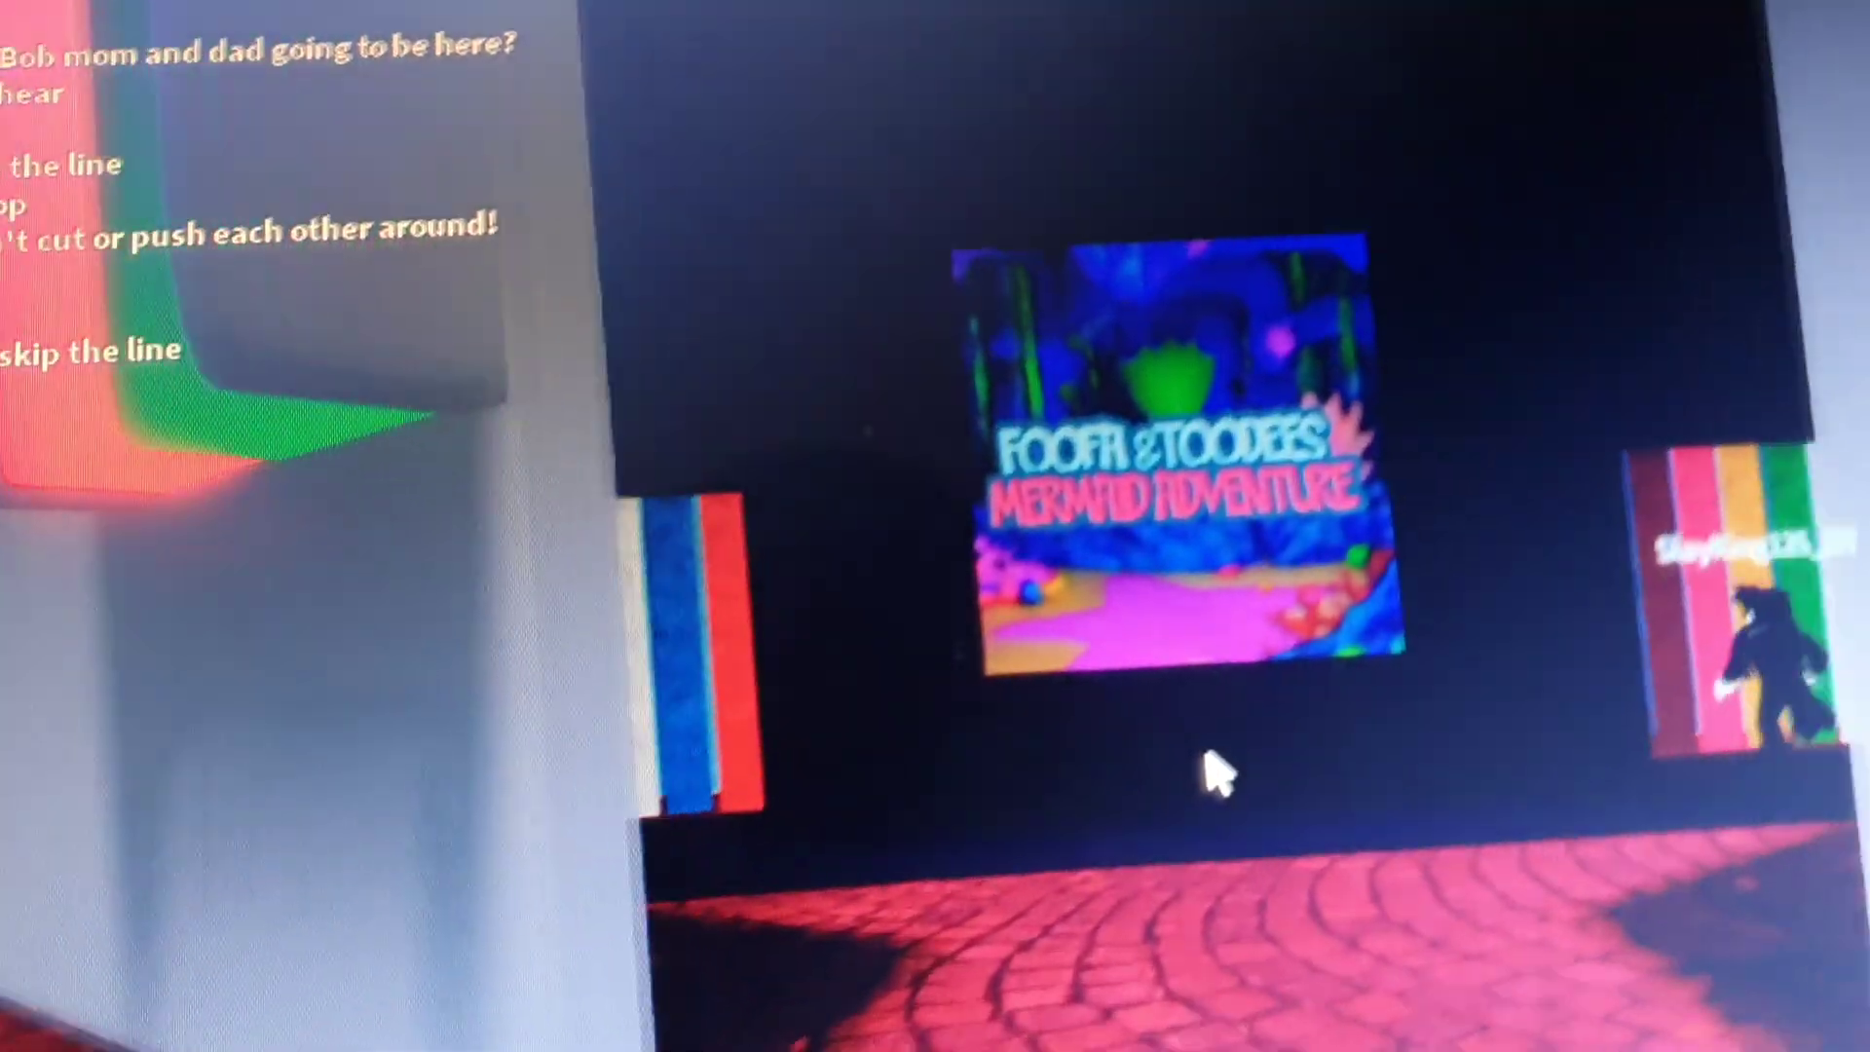
key("w")
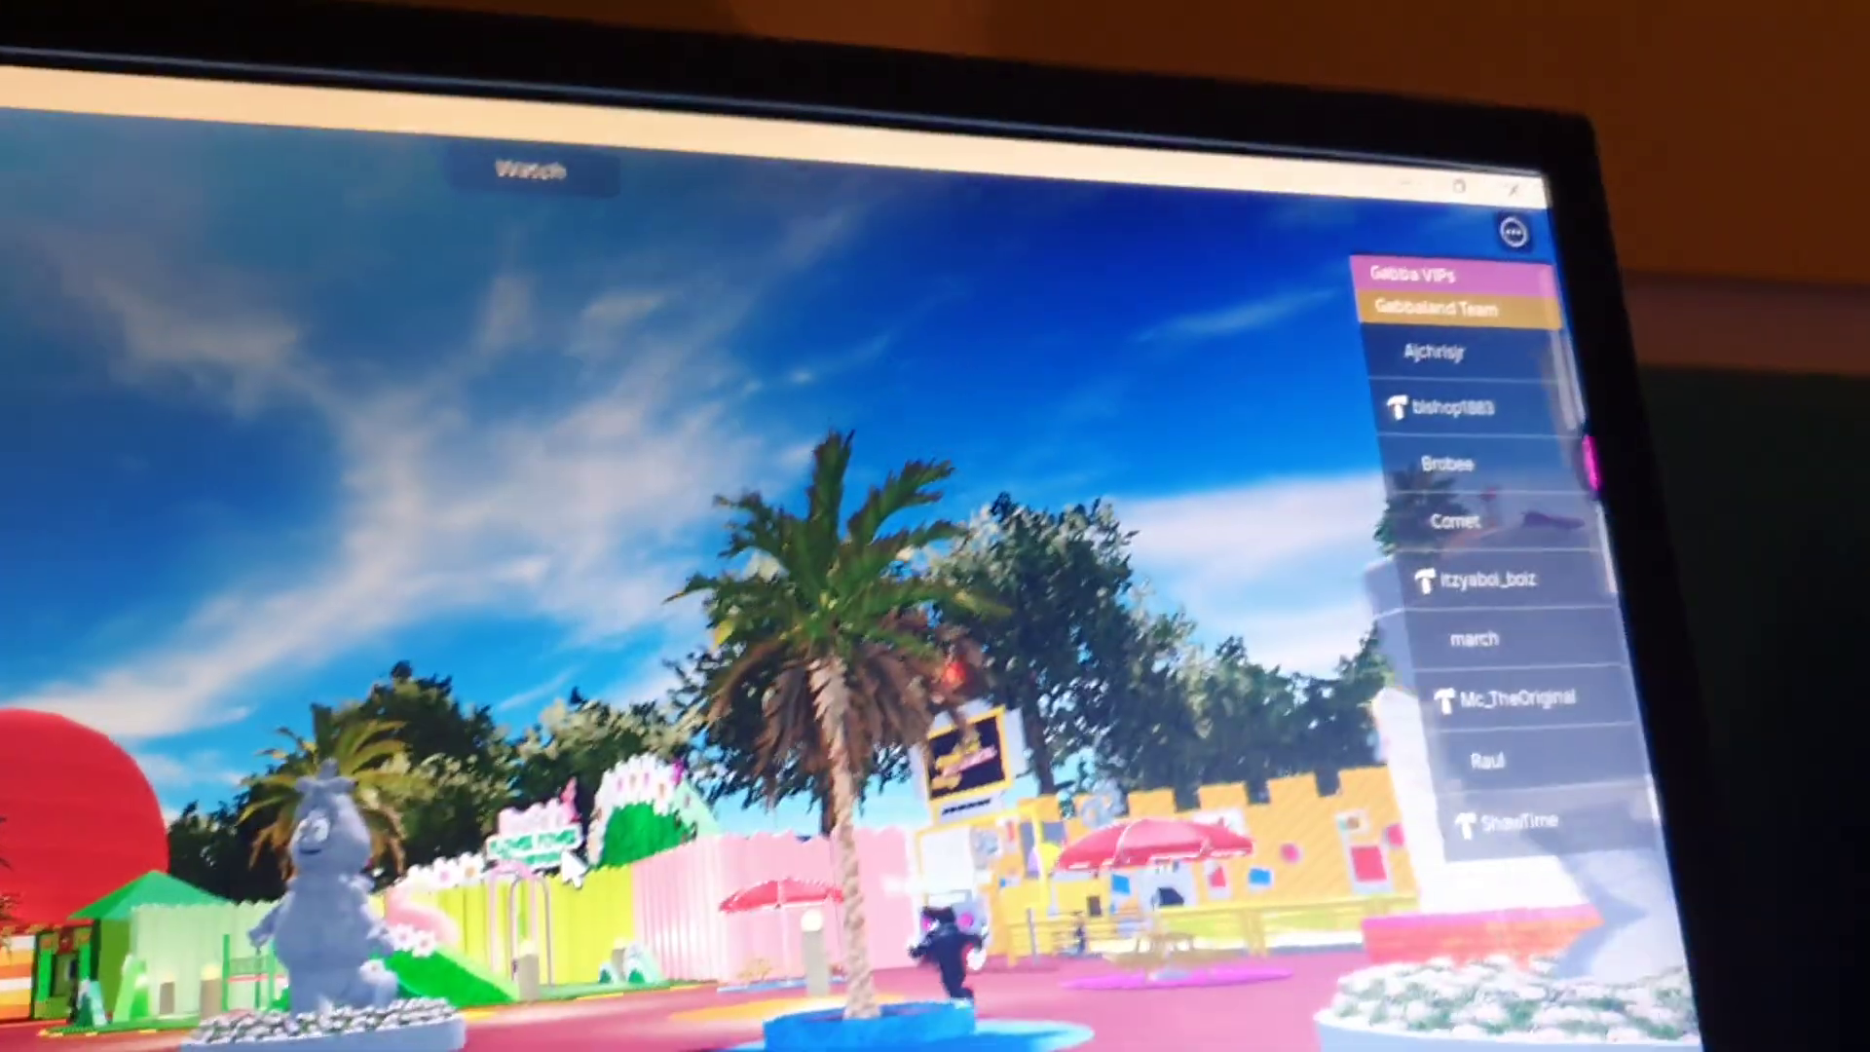
Swing the camera toward the red dome and past the plaza statue.
left_click_drag(730, 585, 950, 586)
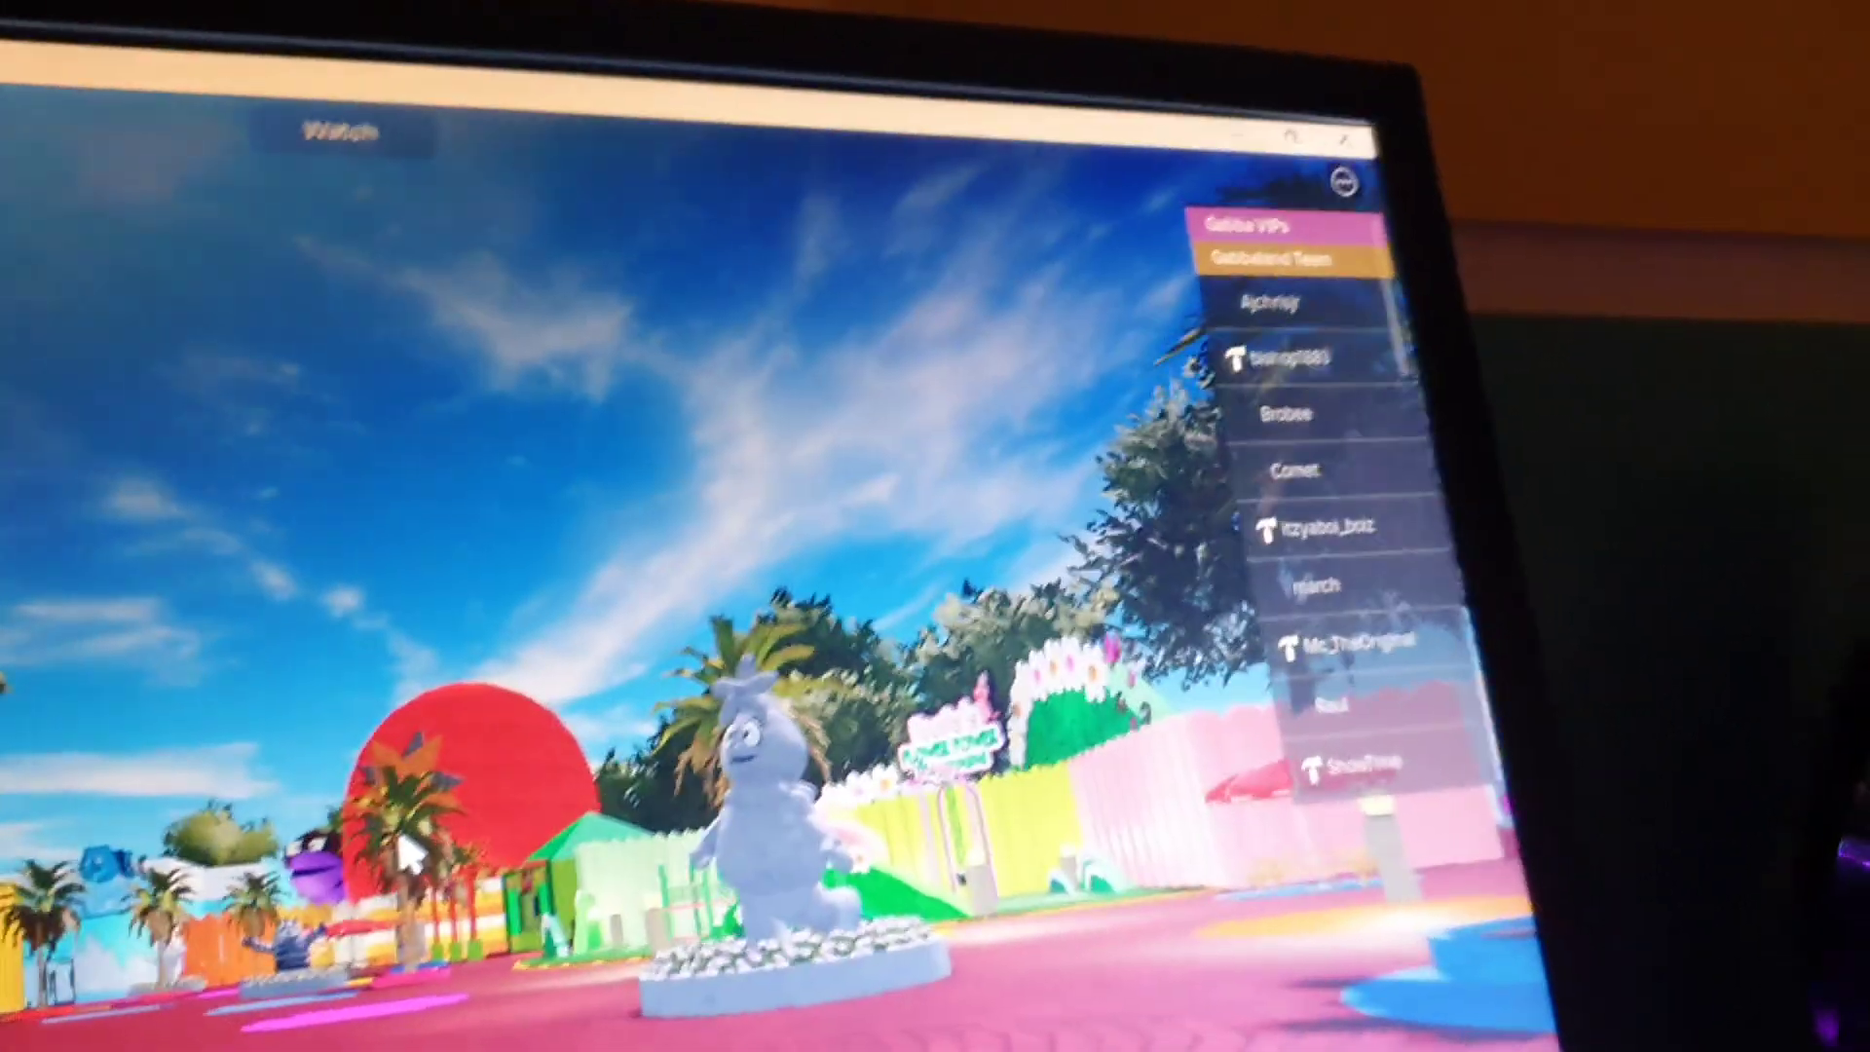
scroll(439, 789, "up", 2)
scroll(461, 713, "up", 1)
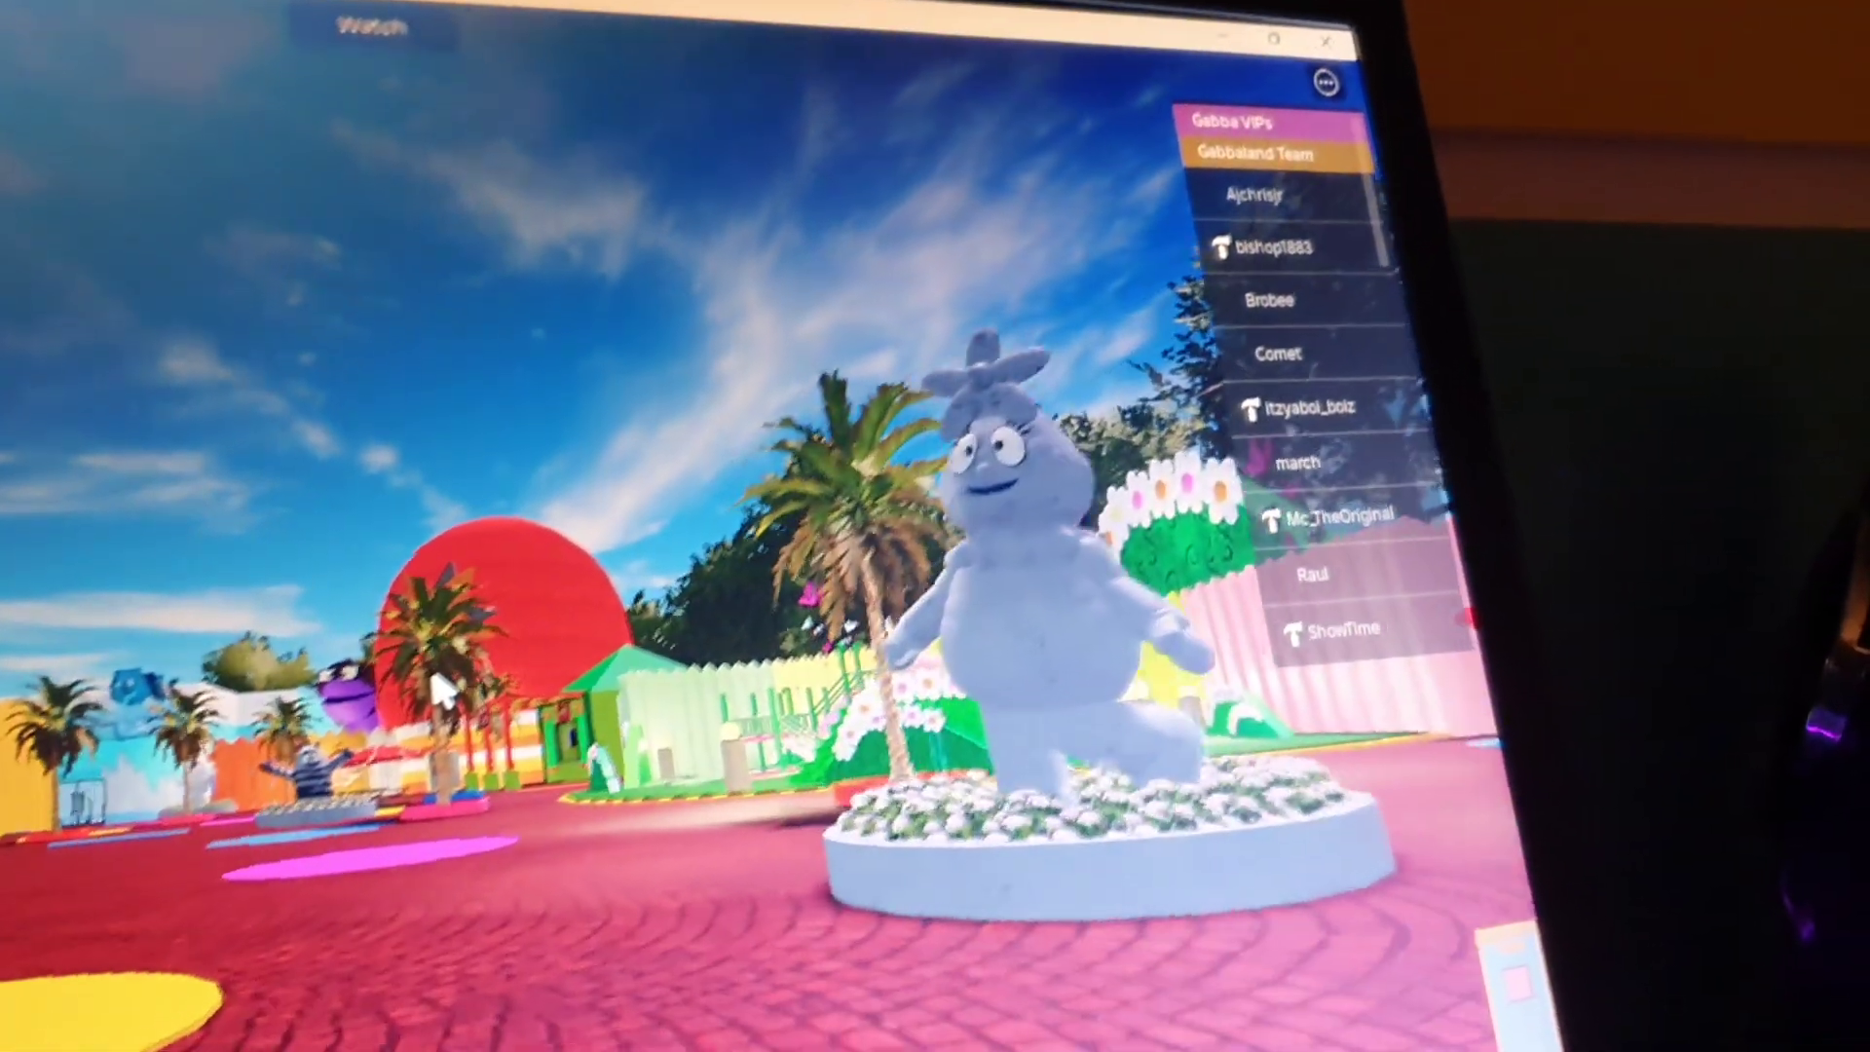
left_click_drag(435, 655, 483, 664)
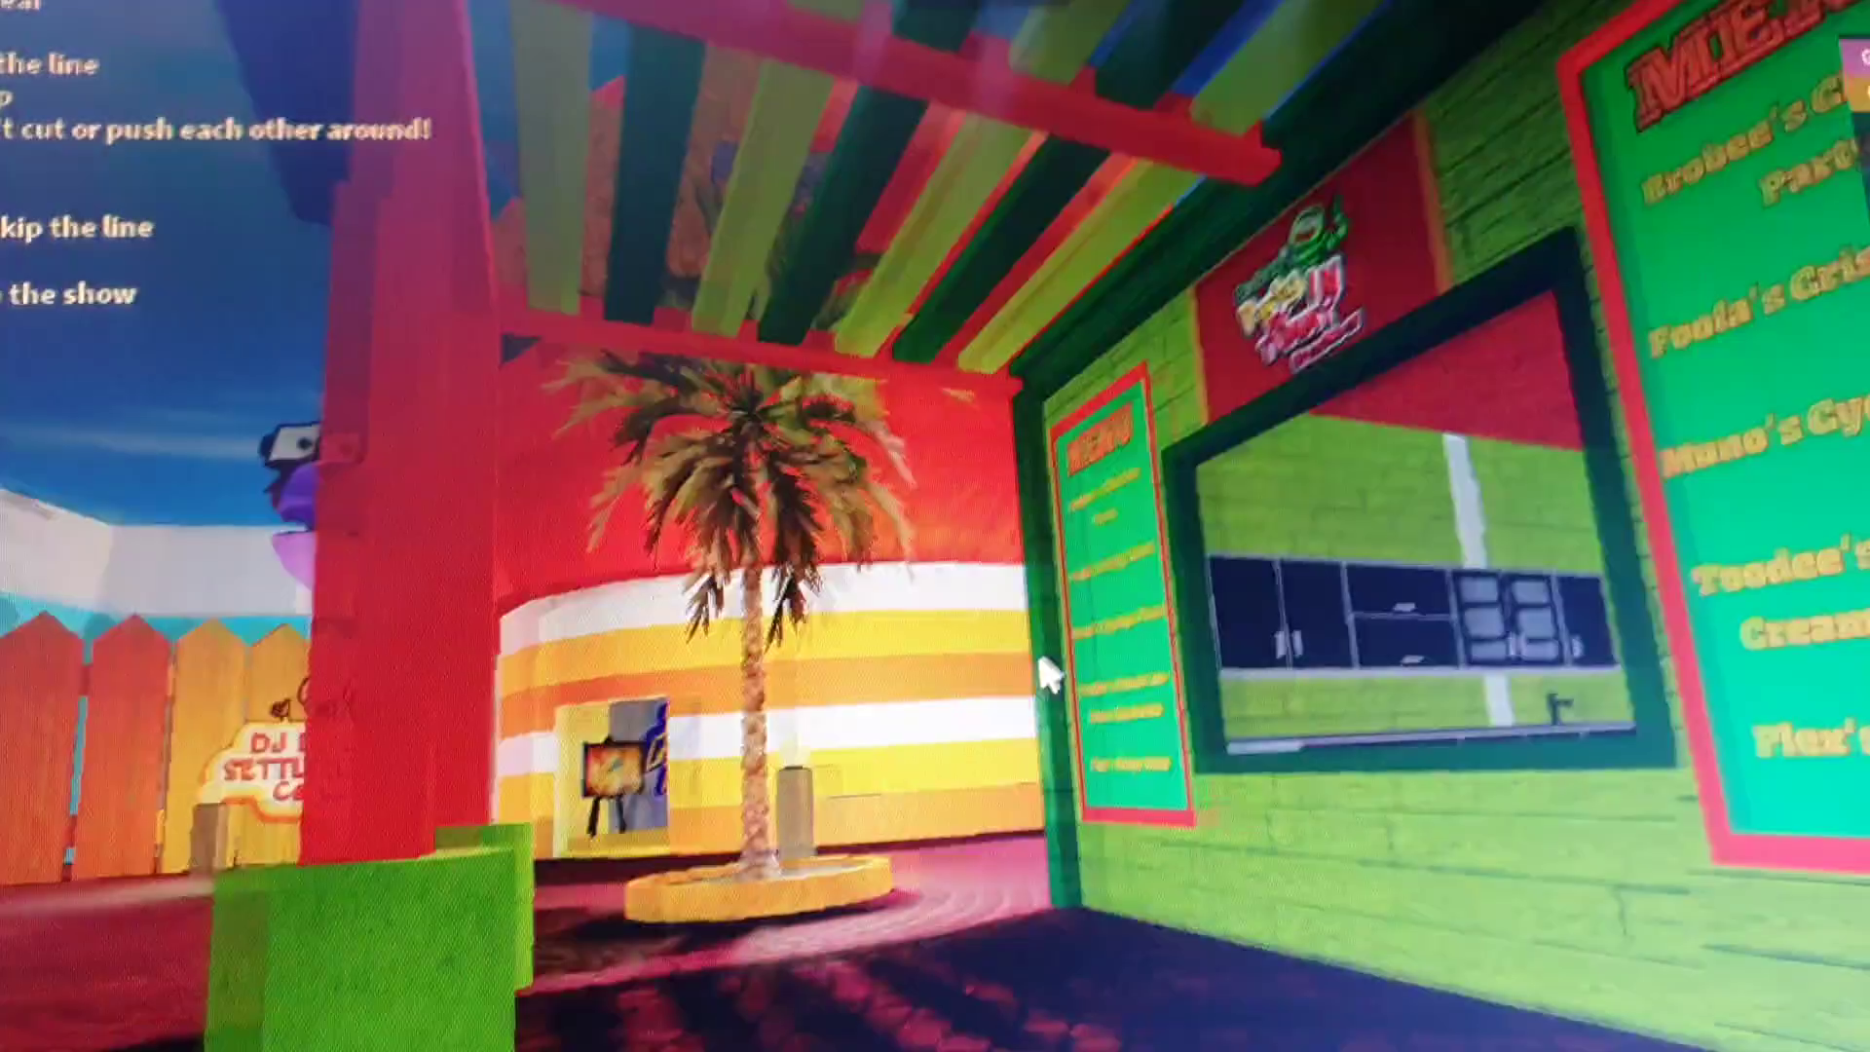
Step up to the snack bar menu board, then face the Settle Down Center.
key("w")
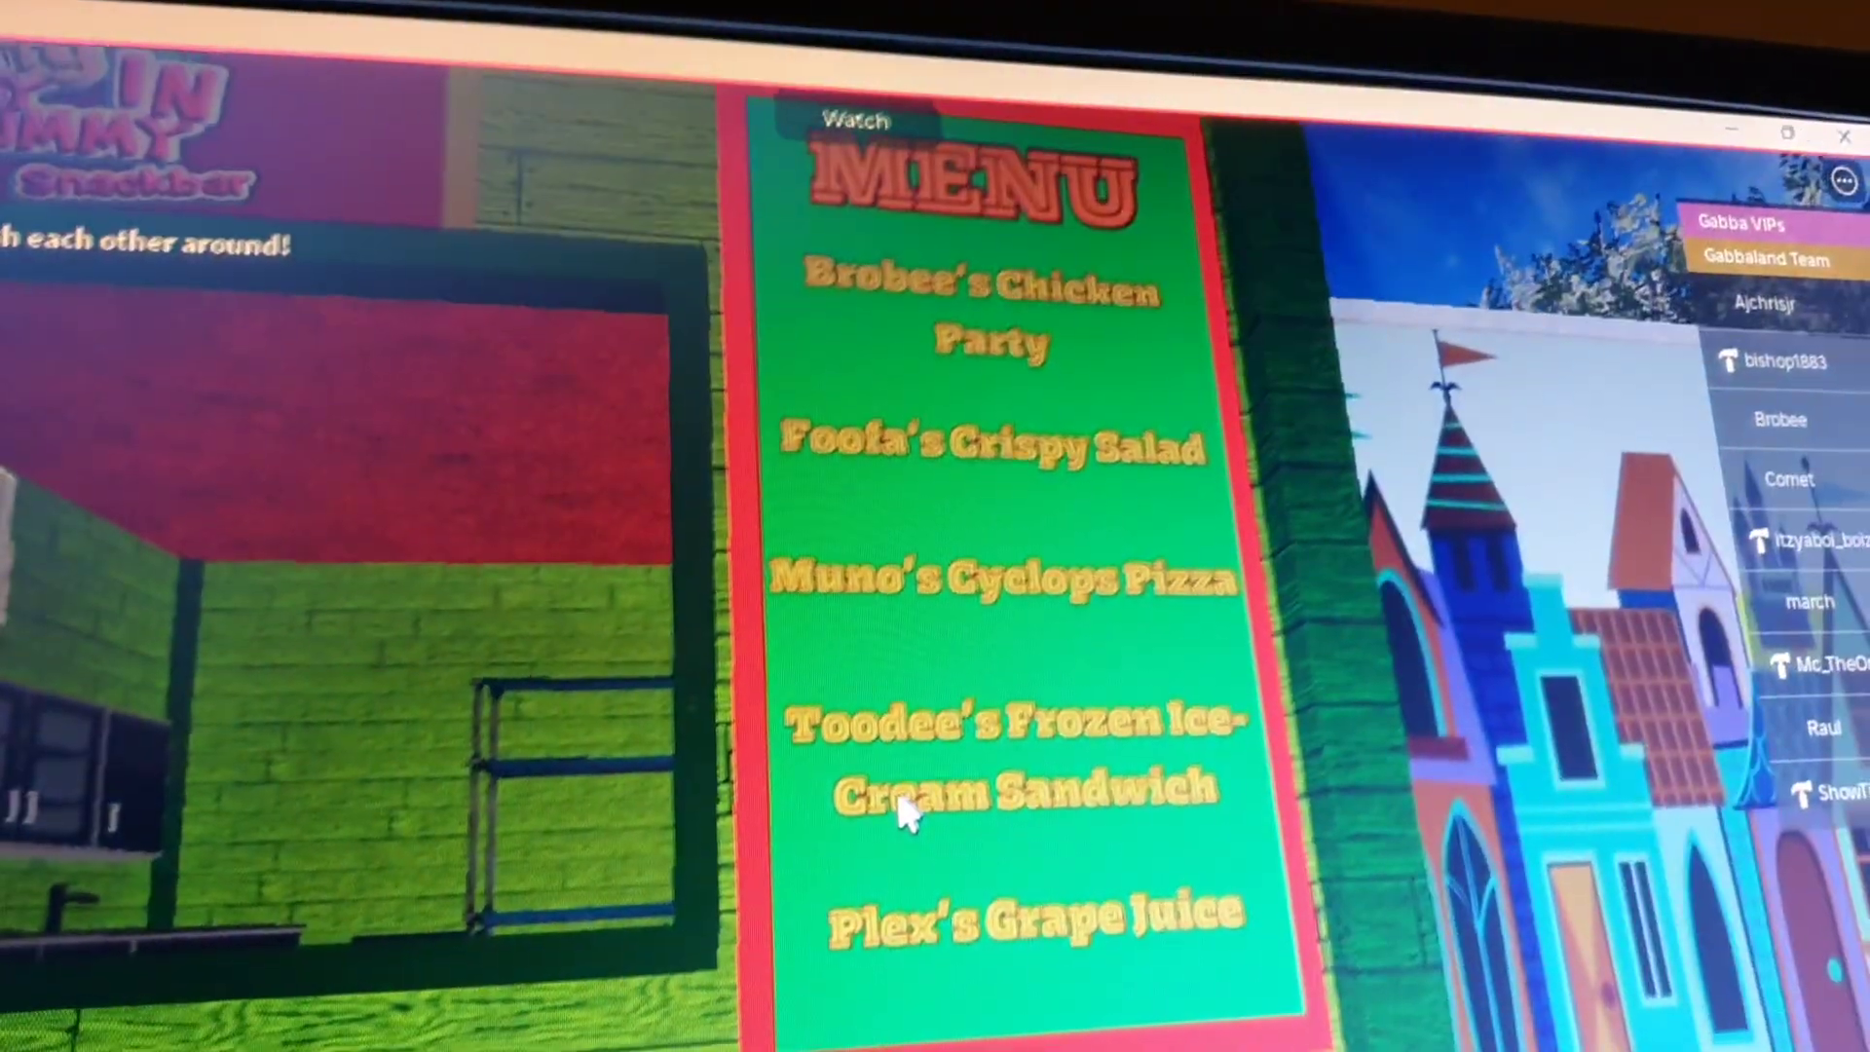
scroll(920, 757, "down", 3)
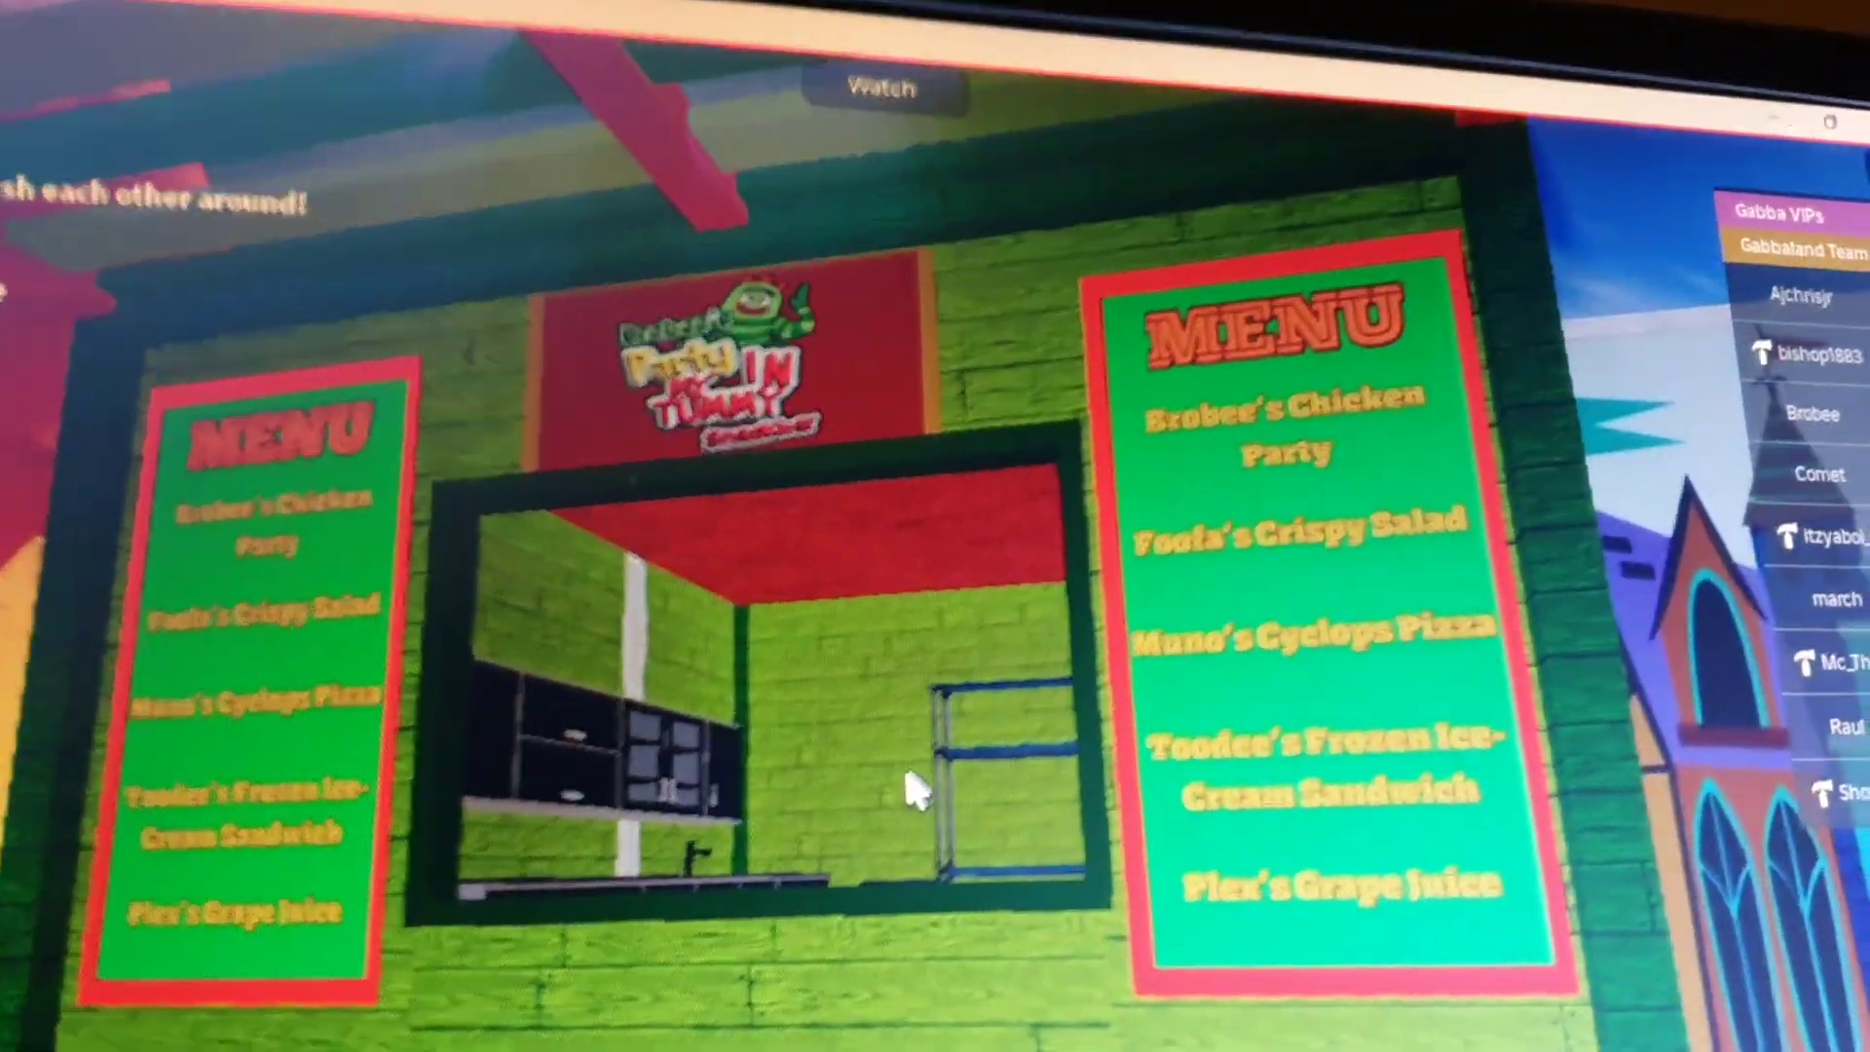
scroll(914, 790, "down", 3)
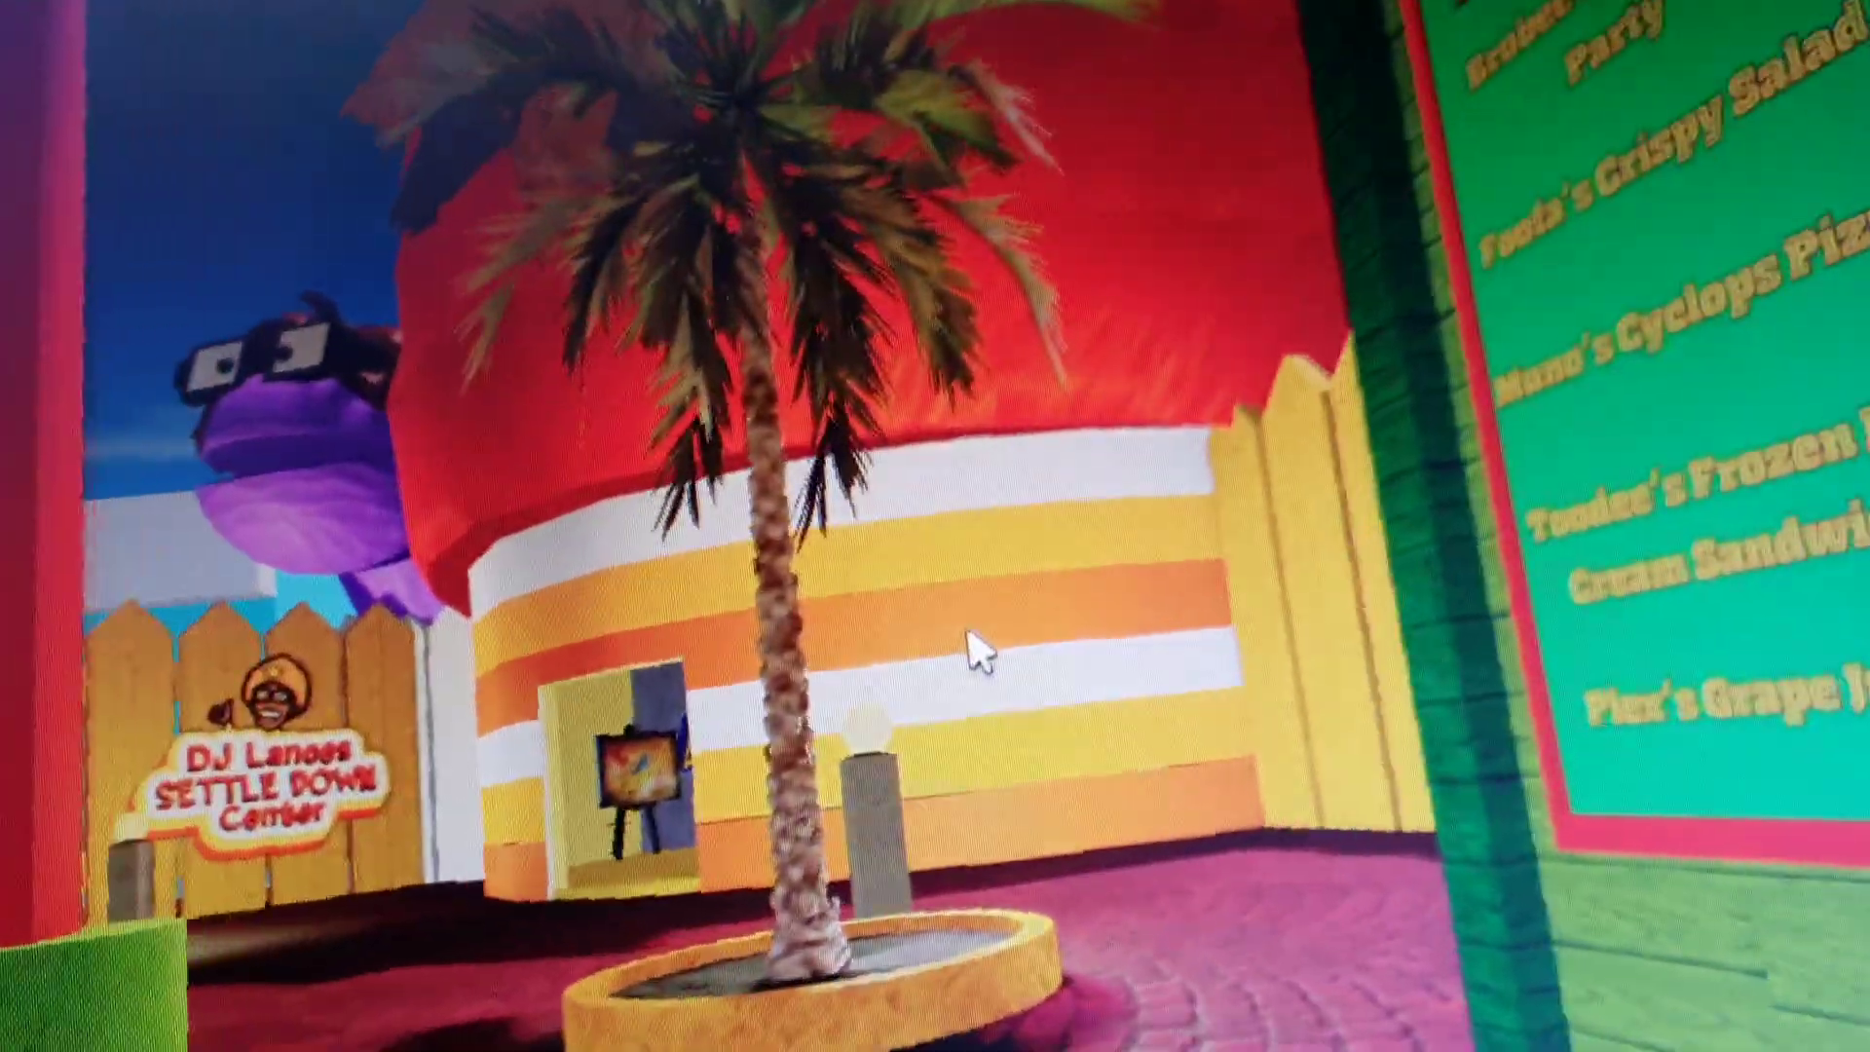
key("Left")
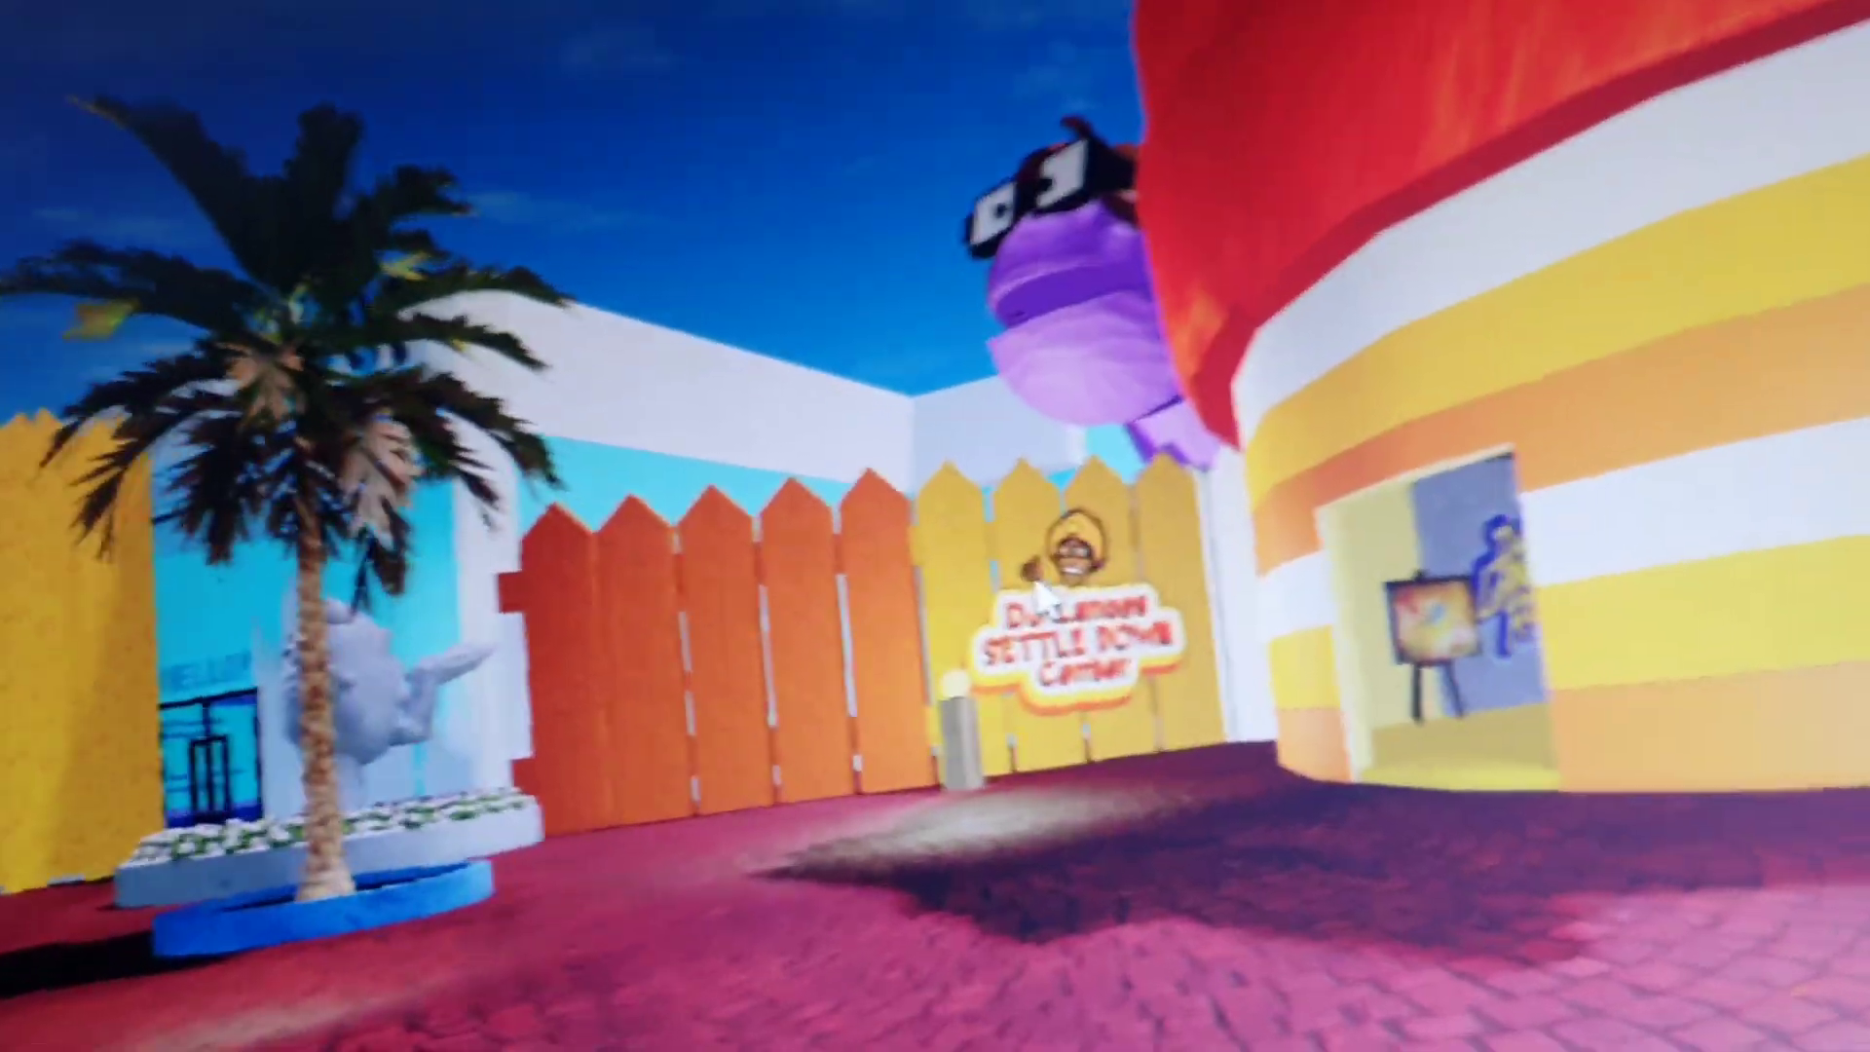
Face the Settle Down Center doorway and walk into the room.
key("Right")
key("w")
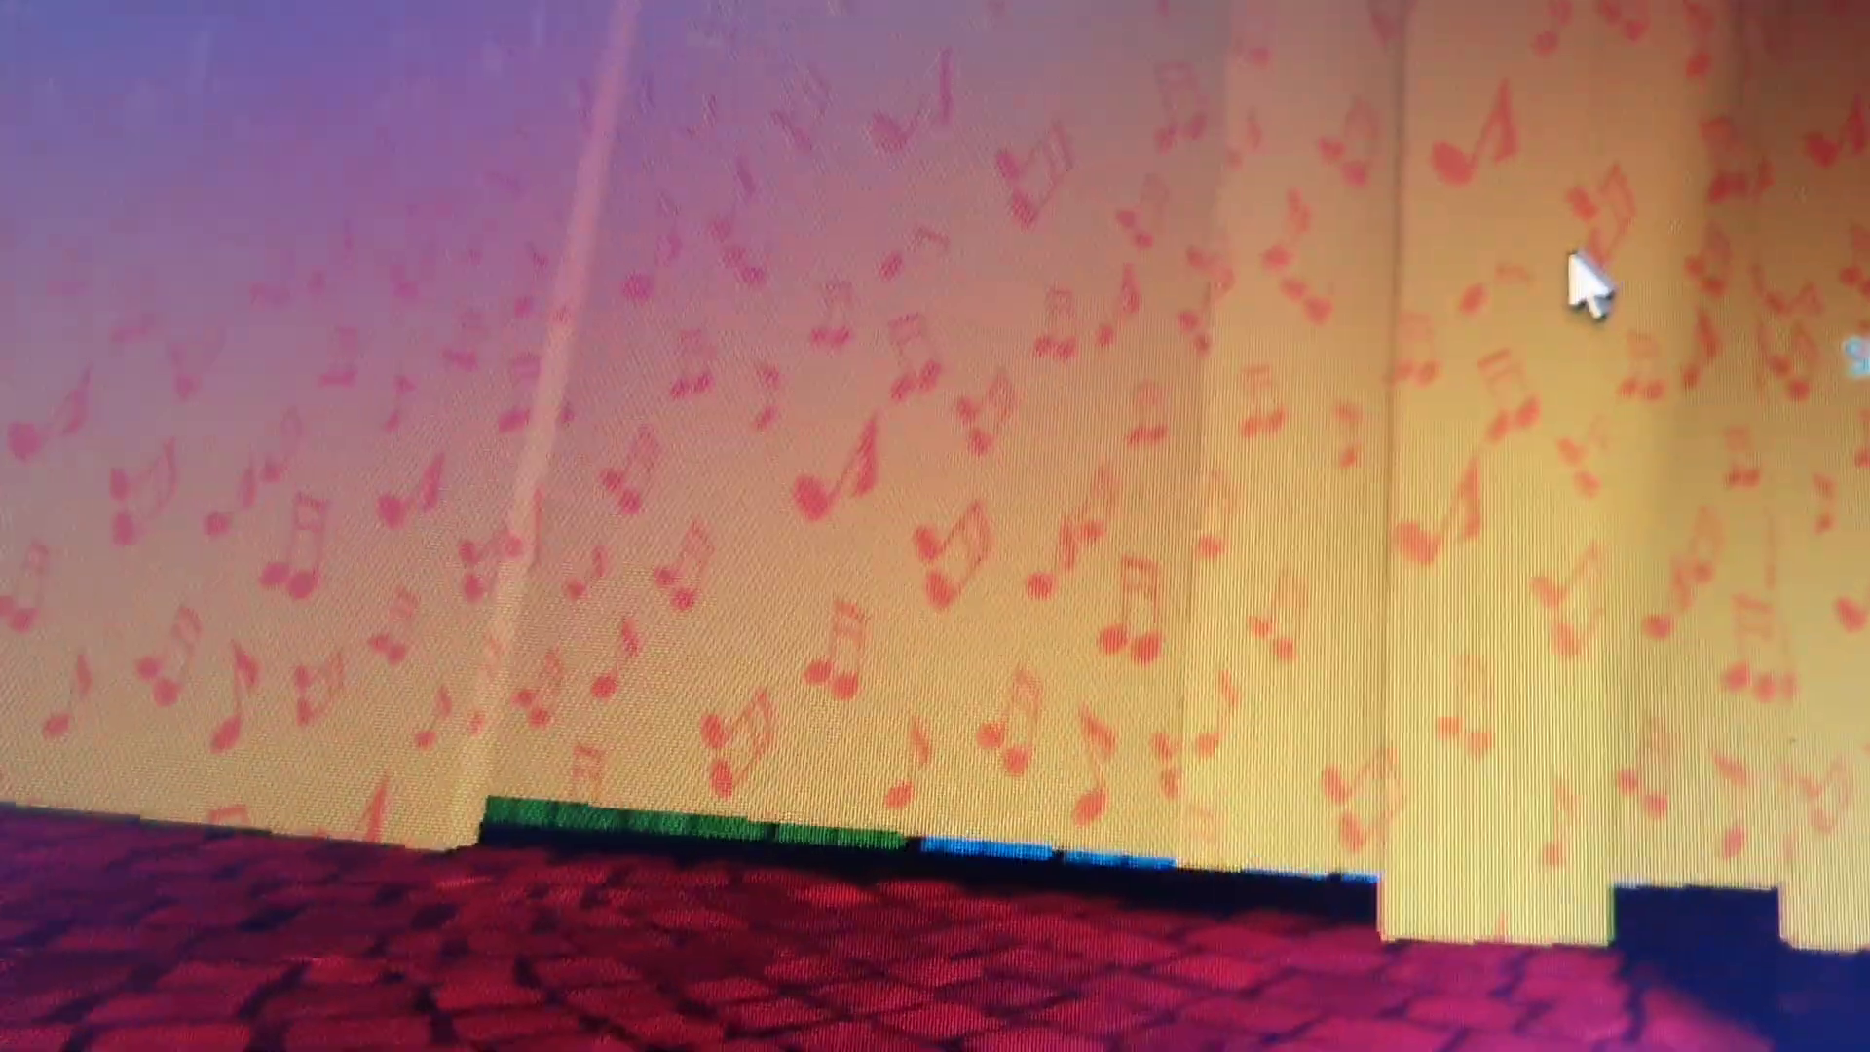
key("w")
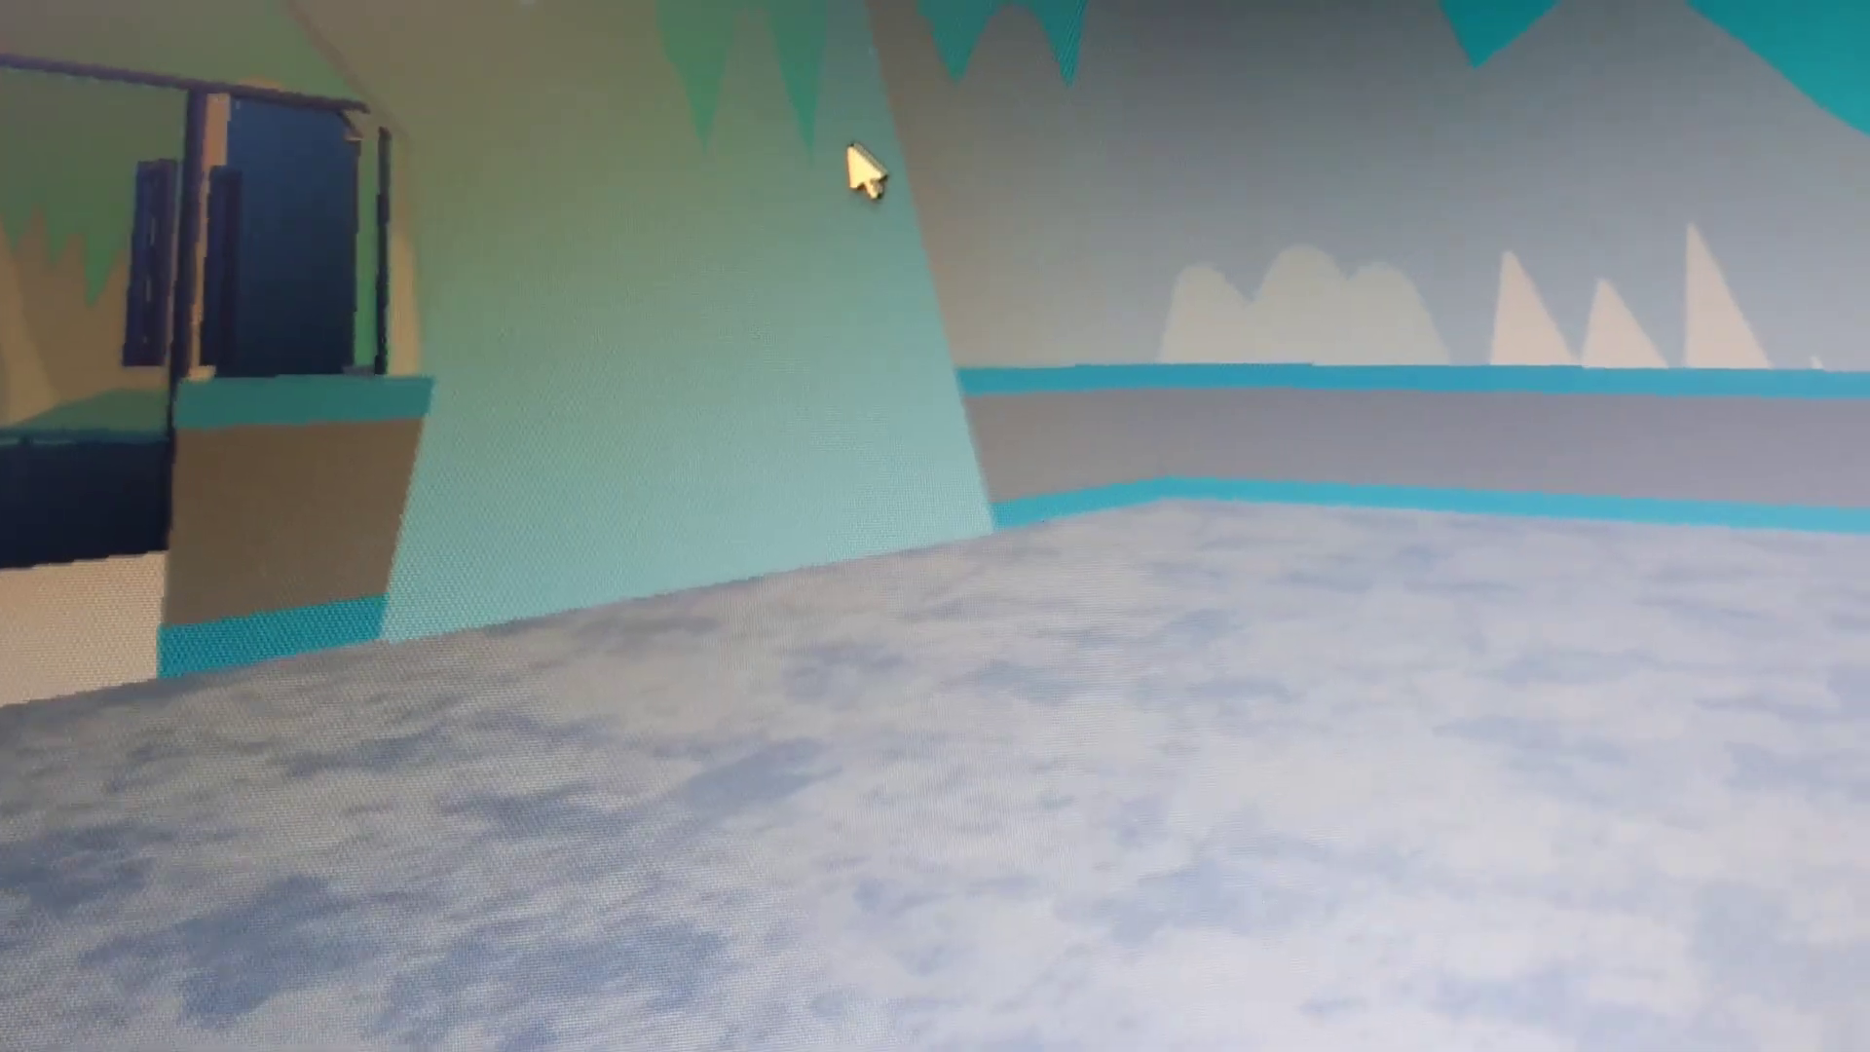
Walk to the music-note wall, turn around, and enter the glass-door building.
left_click_drag(862, 169, 1079, 438)
key("w")
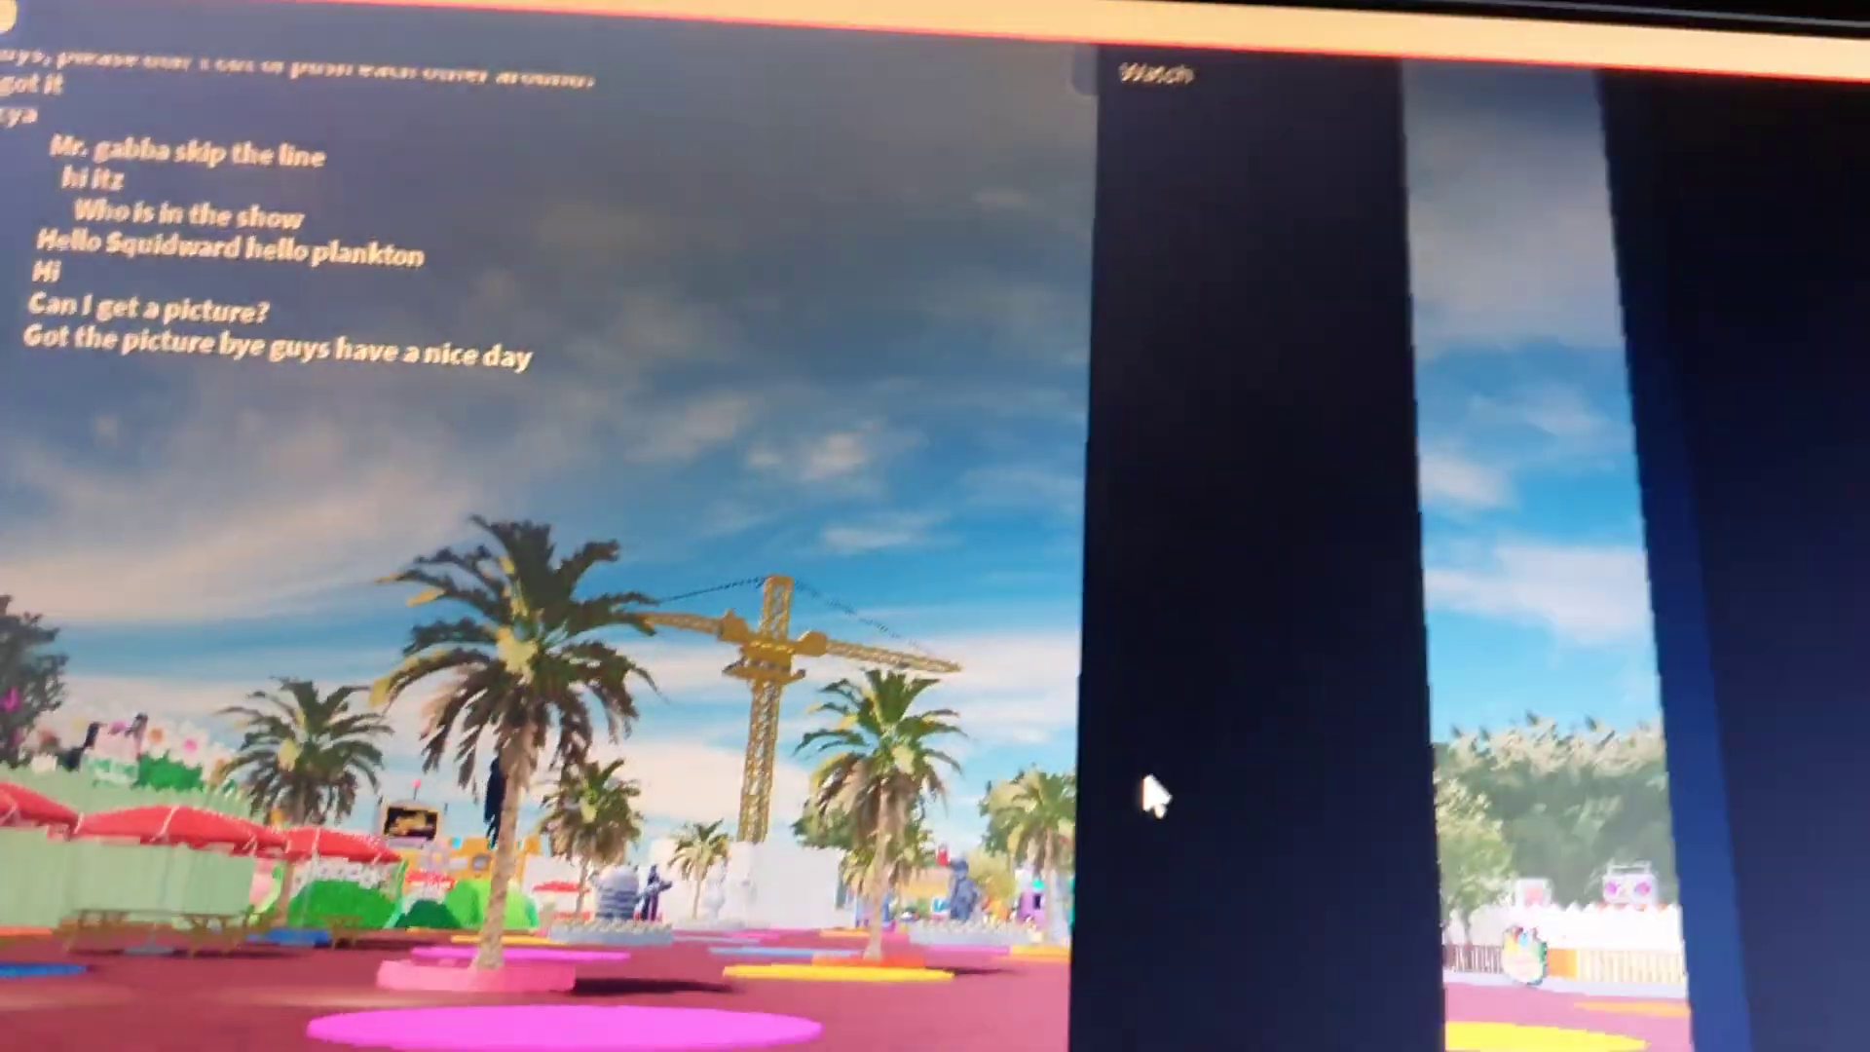
Turn toward the fence and walk past the YoGabba Land sign alongside it.
right_click(1155, 796)
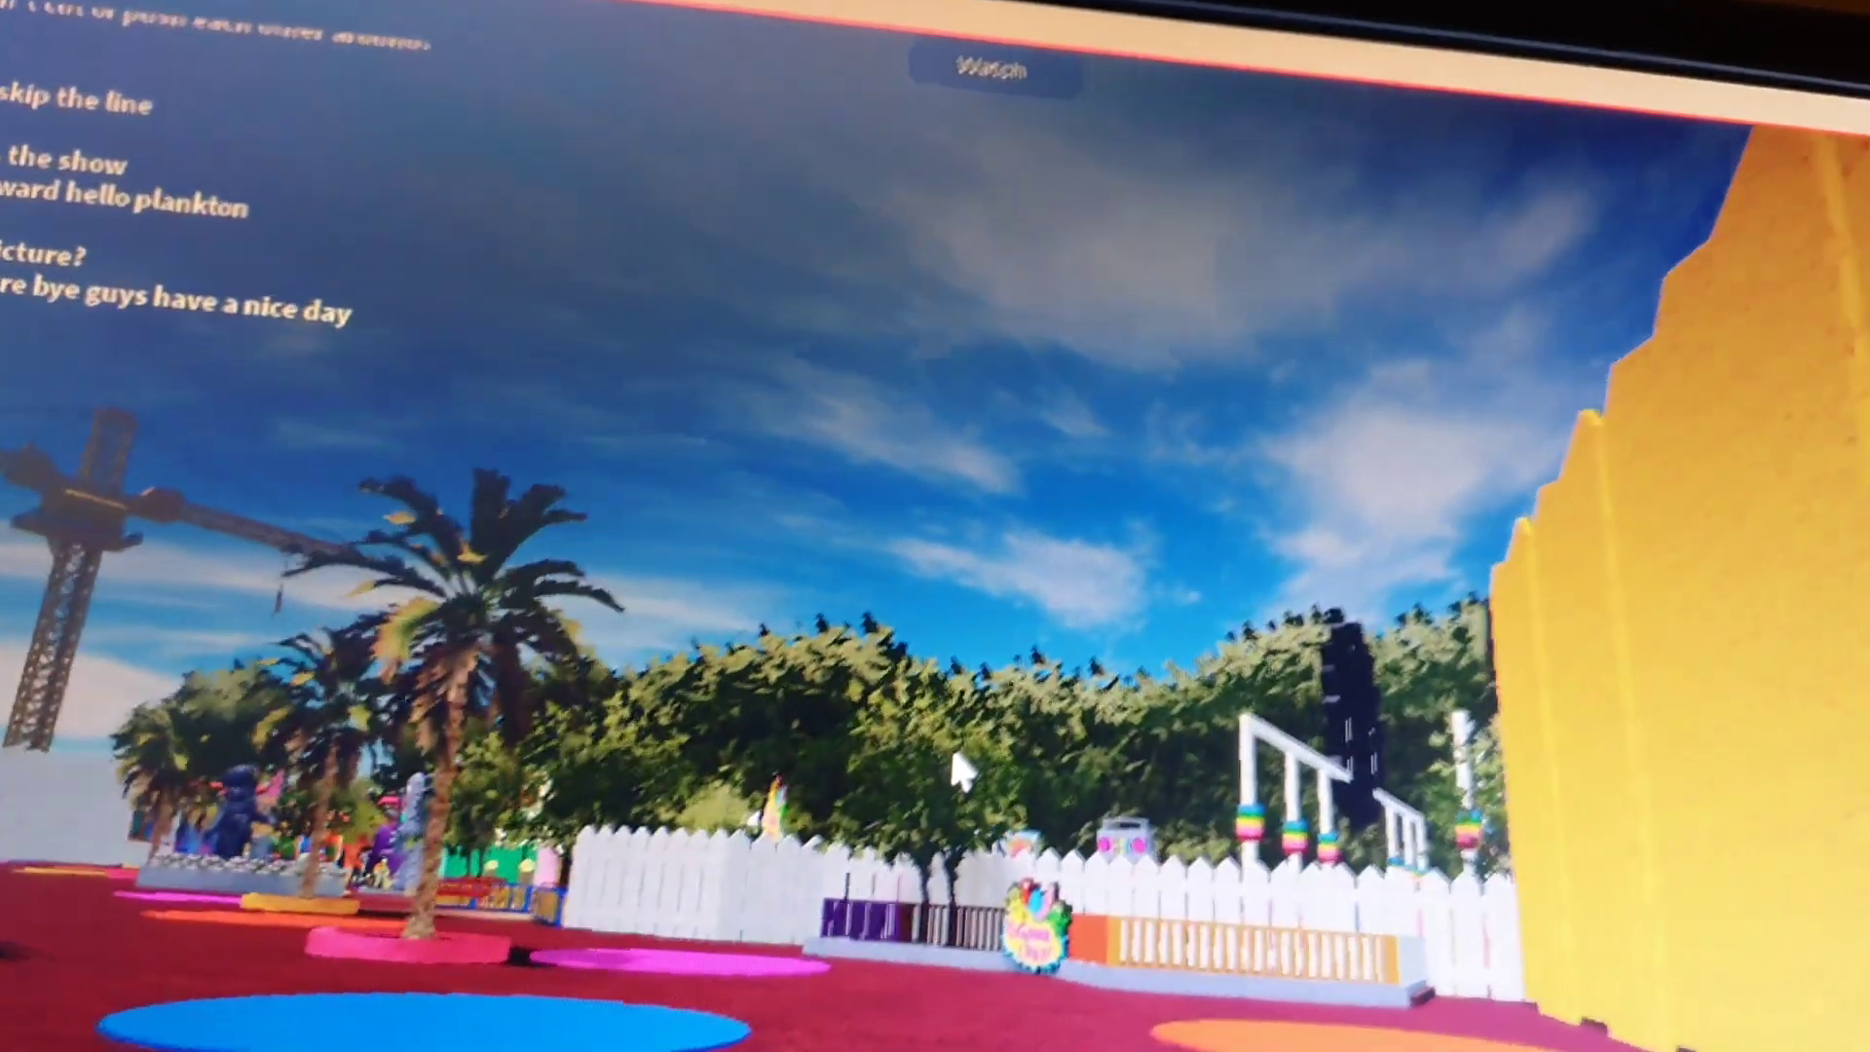
key("w")
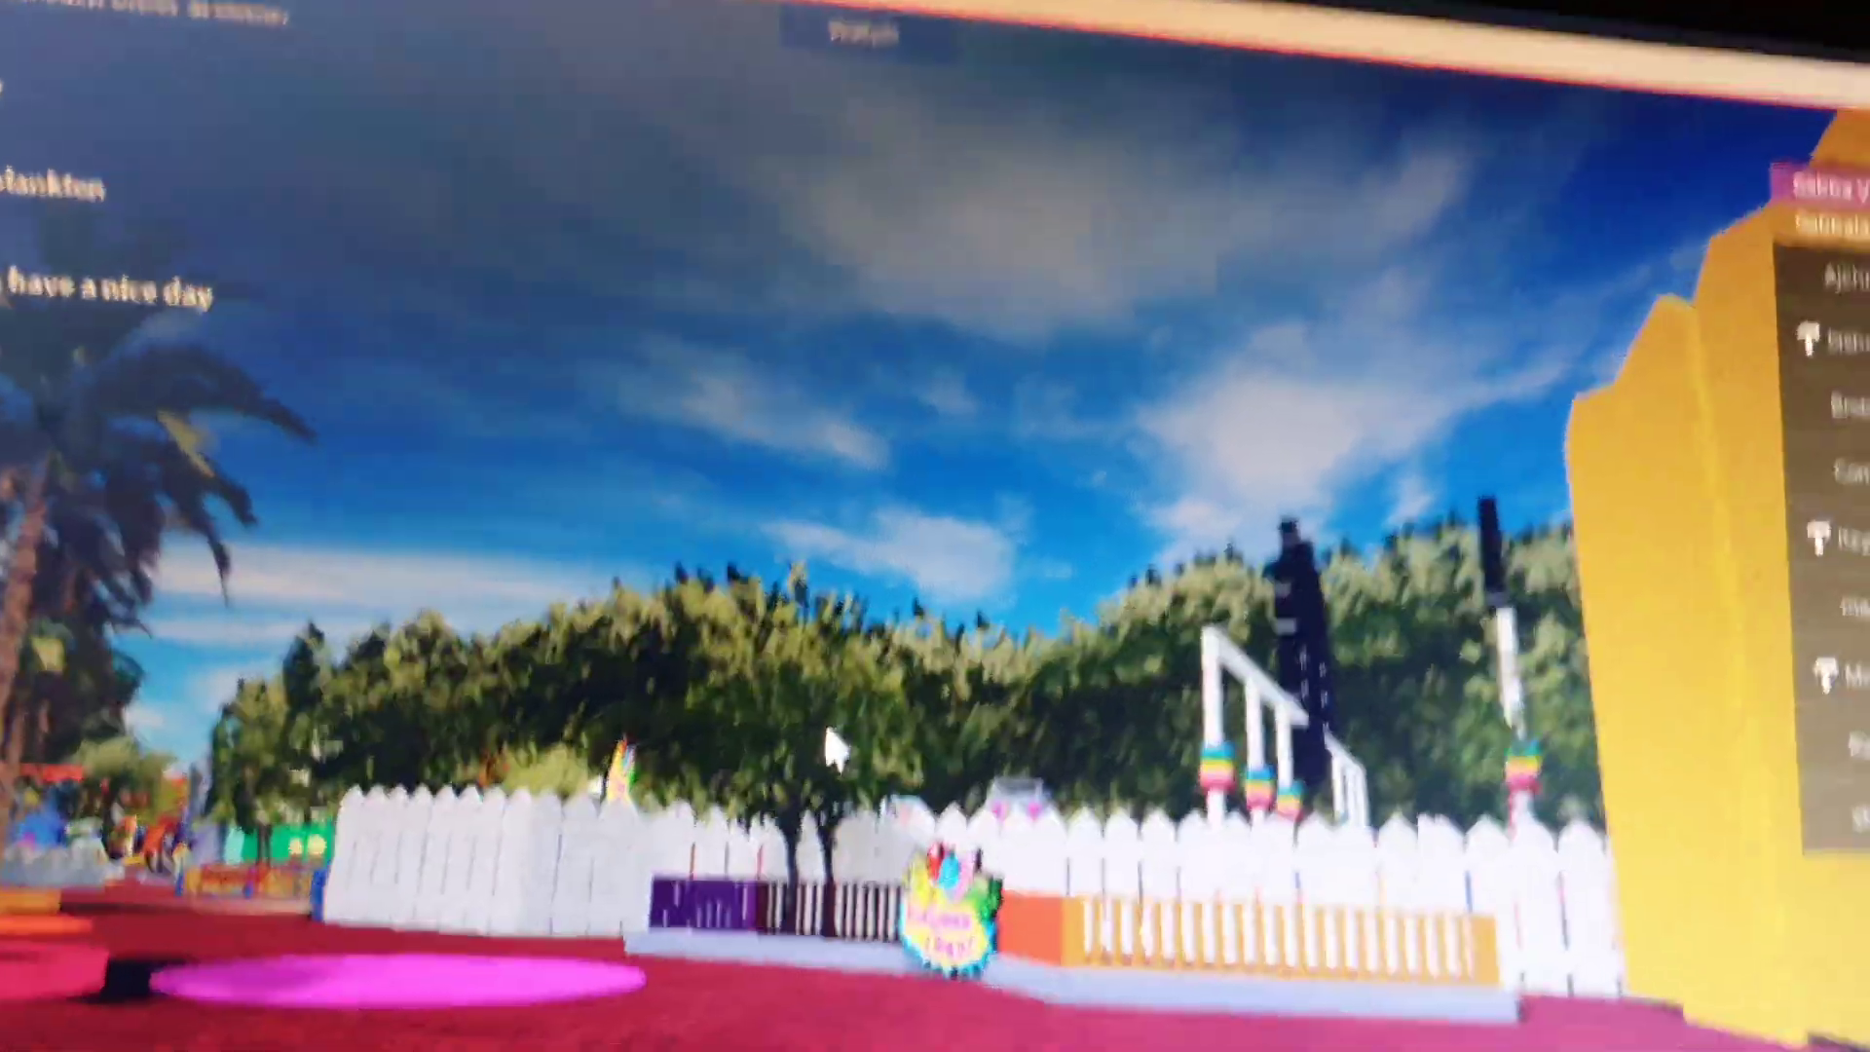
key("w")
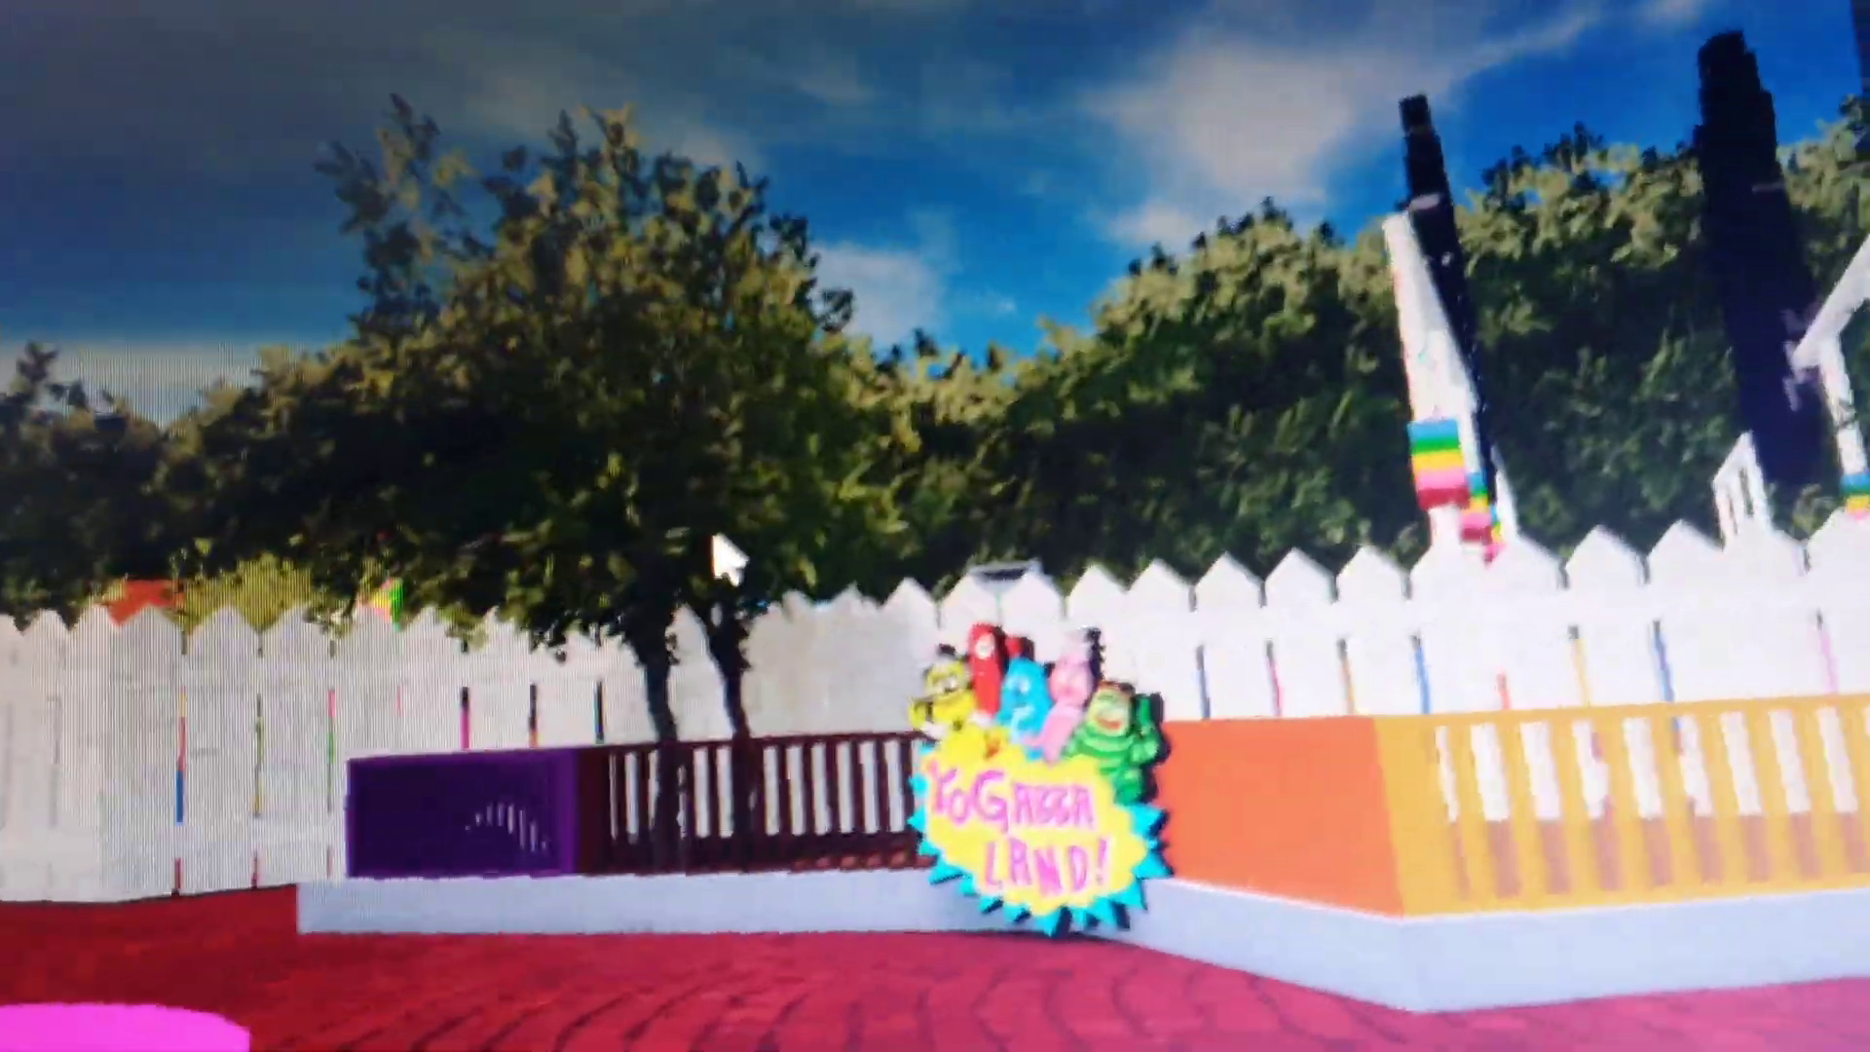
key("w")
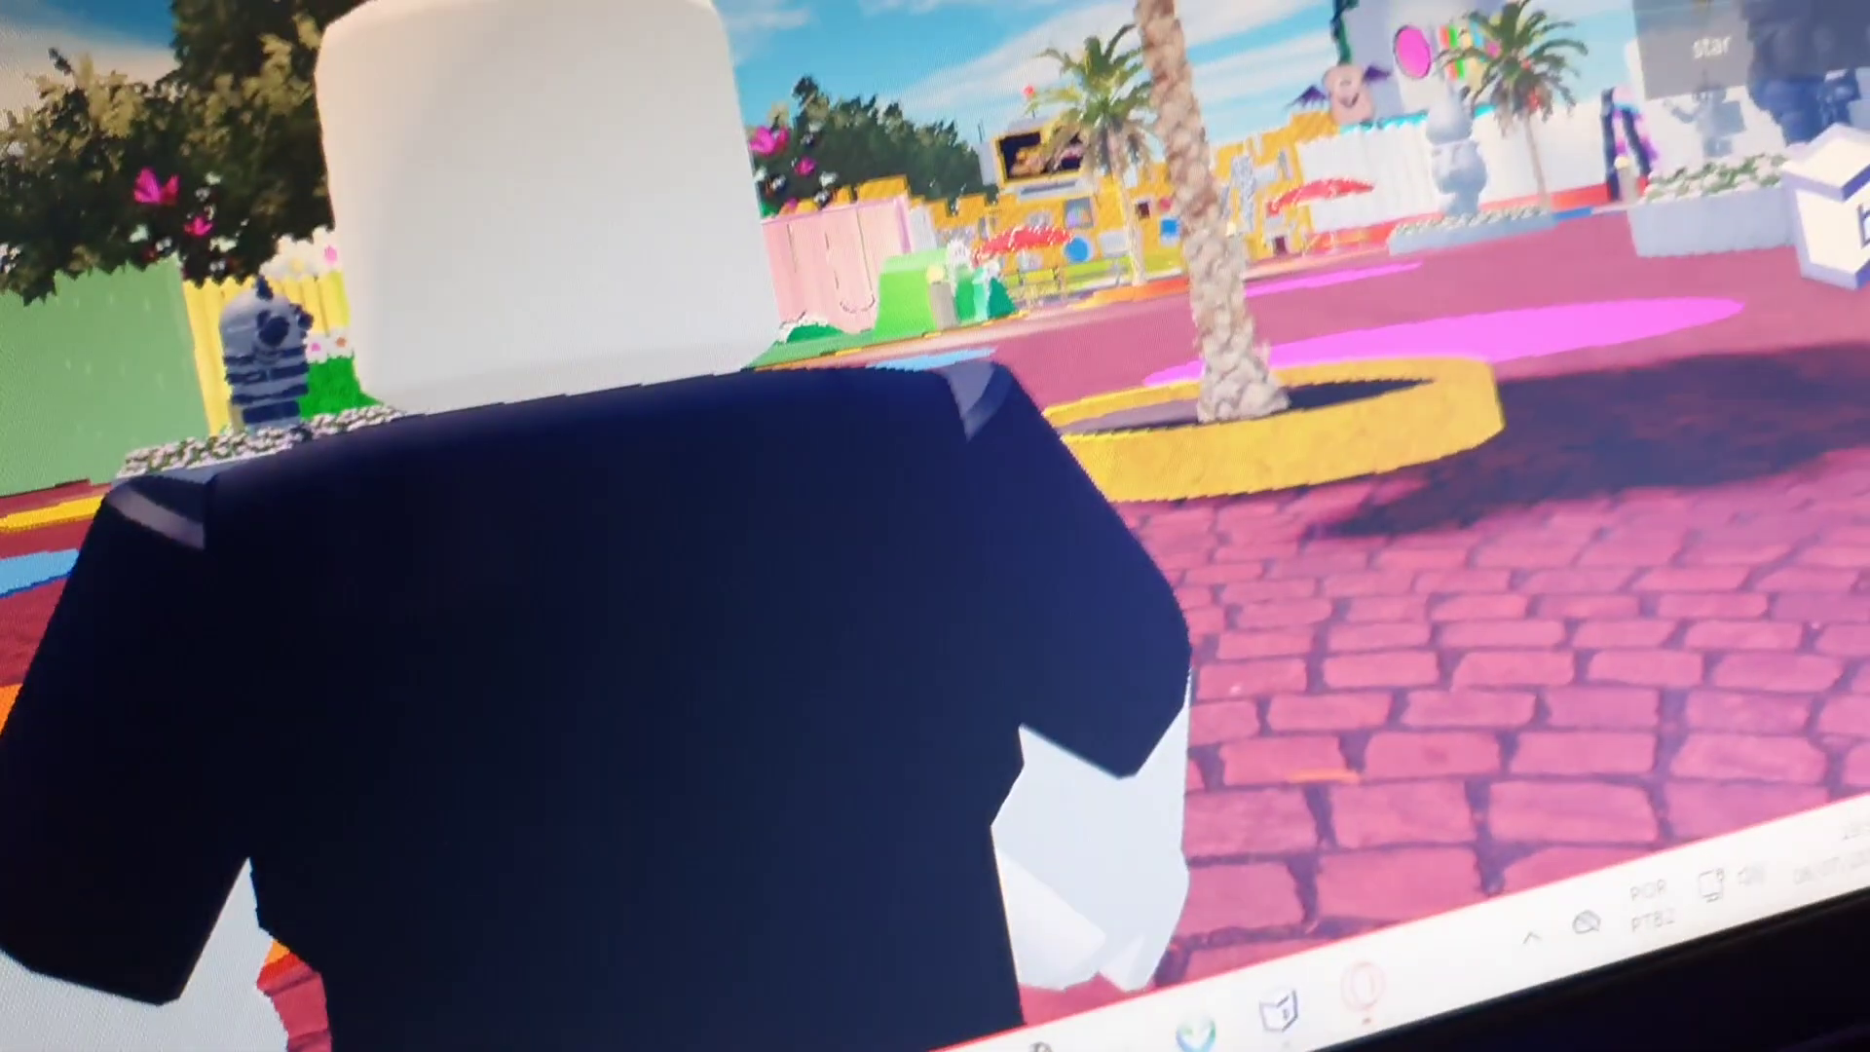
Switch from Roblox to the browser window playing the cartoon video.
left_click(957, 1005)
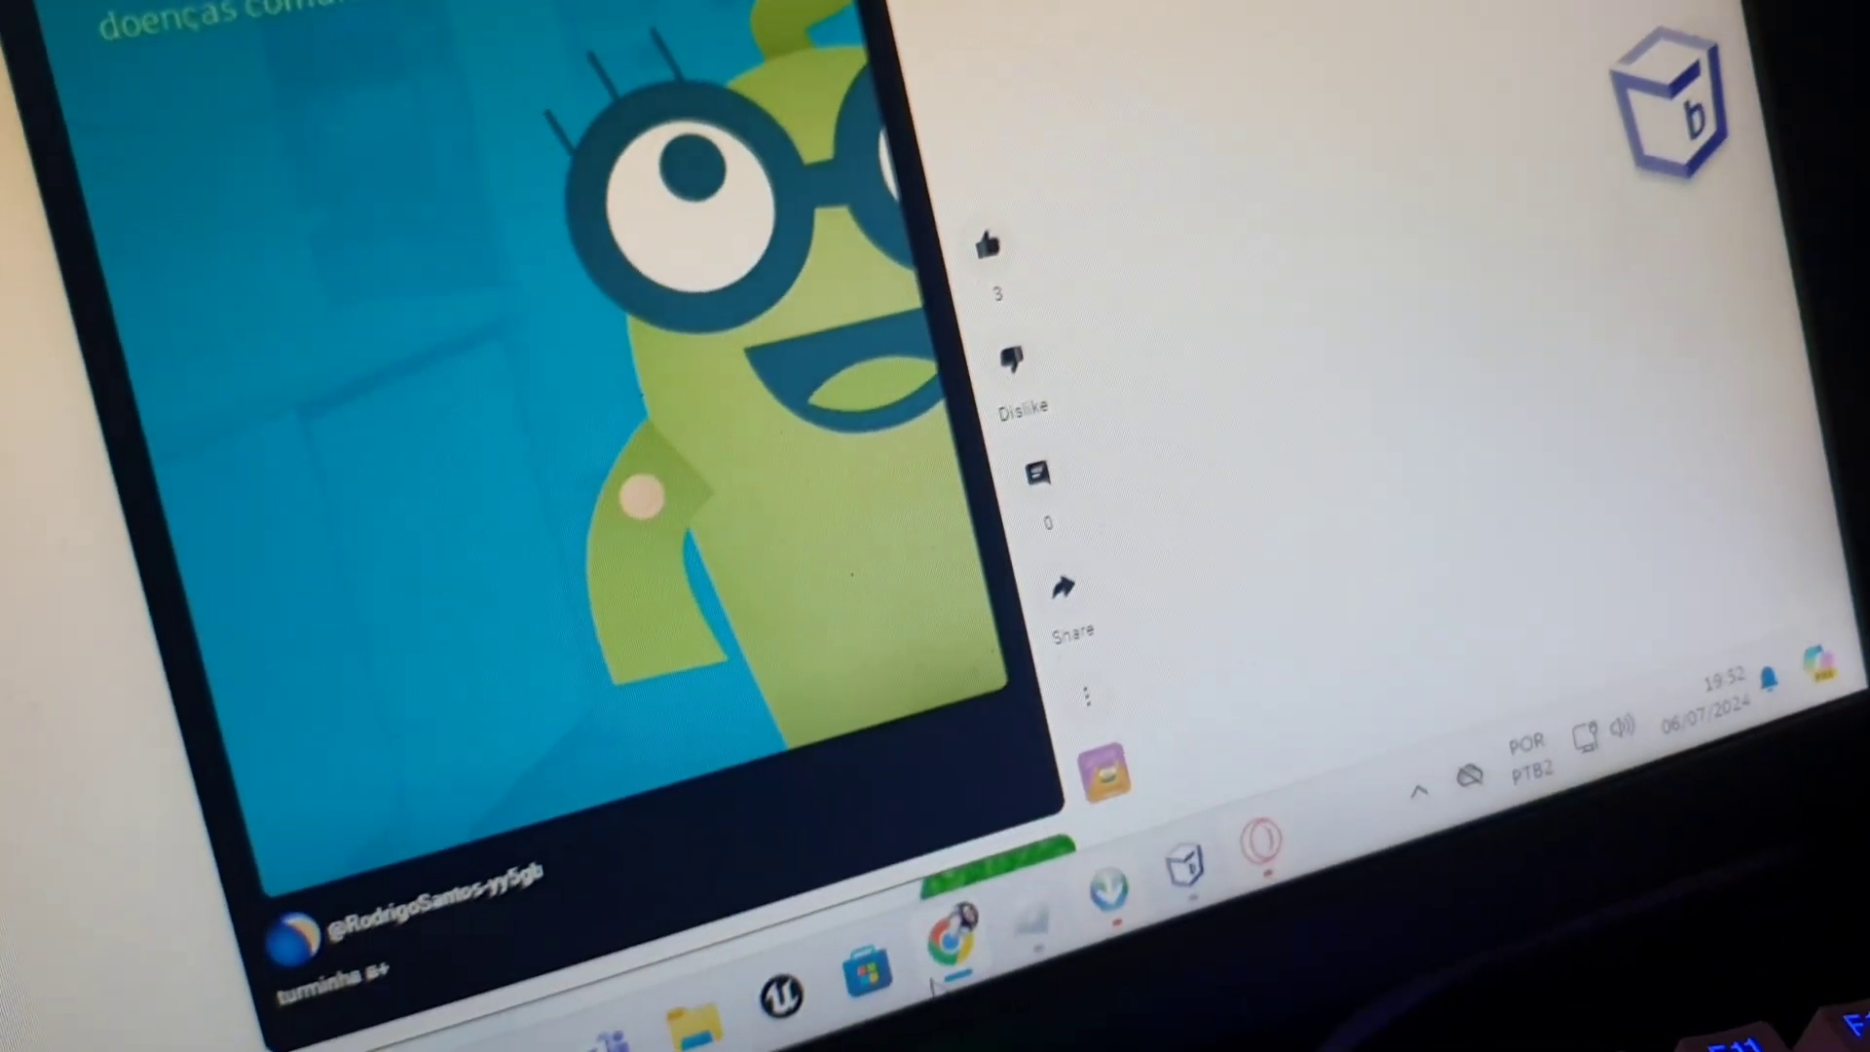